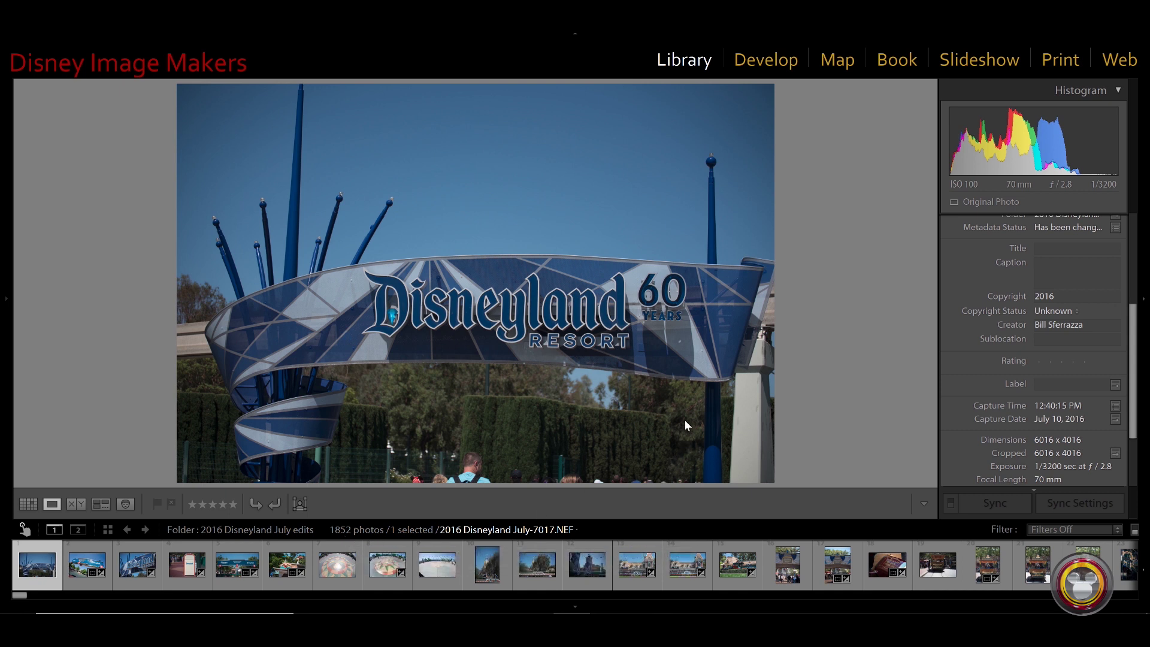
Turn on automatic advance after flagging, and flag the first three Disneyland sign photos as picks.
key("Caps_Lock")
key("p")
key("p")
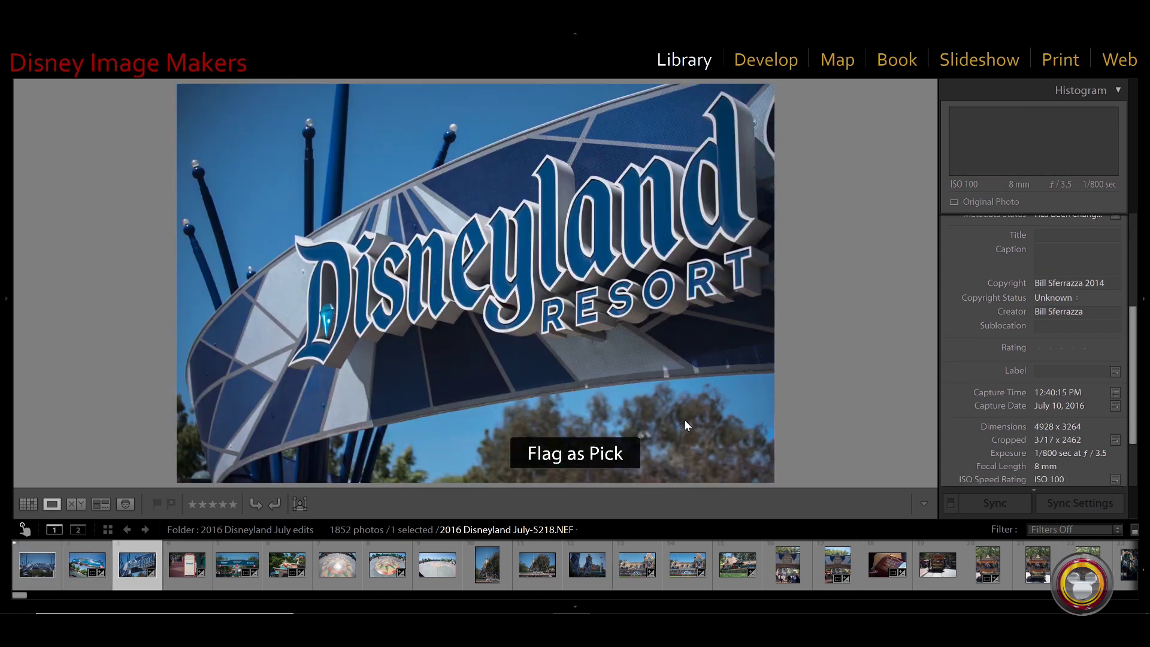
key("p")
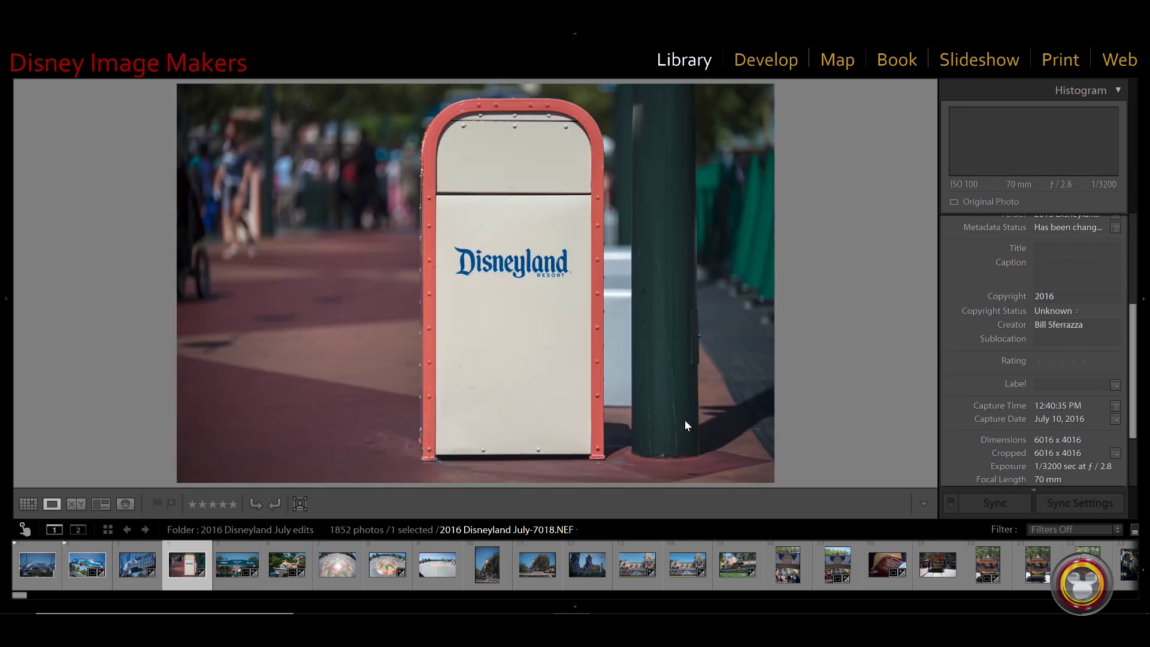
Reject the fourth, fifth, seventh, ninth and tenth photos, and flag the sixth and eighth as picks.
key("x")
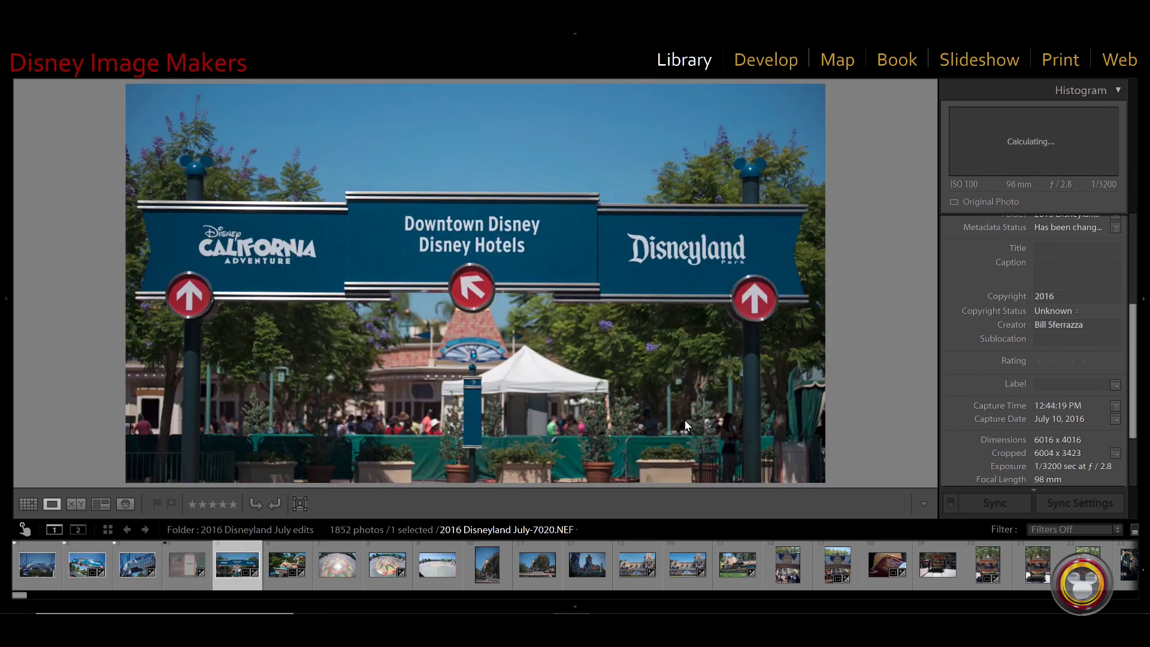
key("x")
key("p")
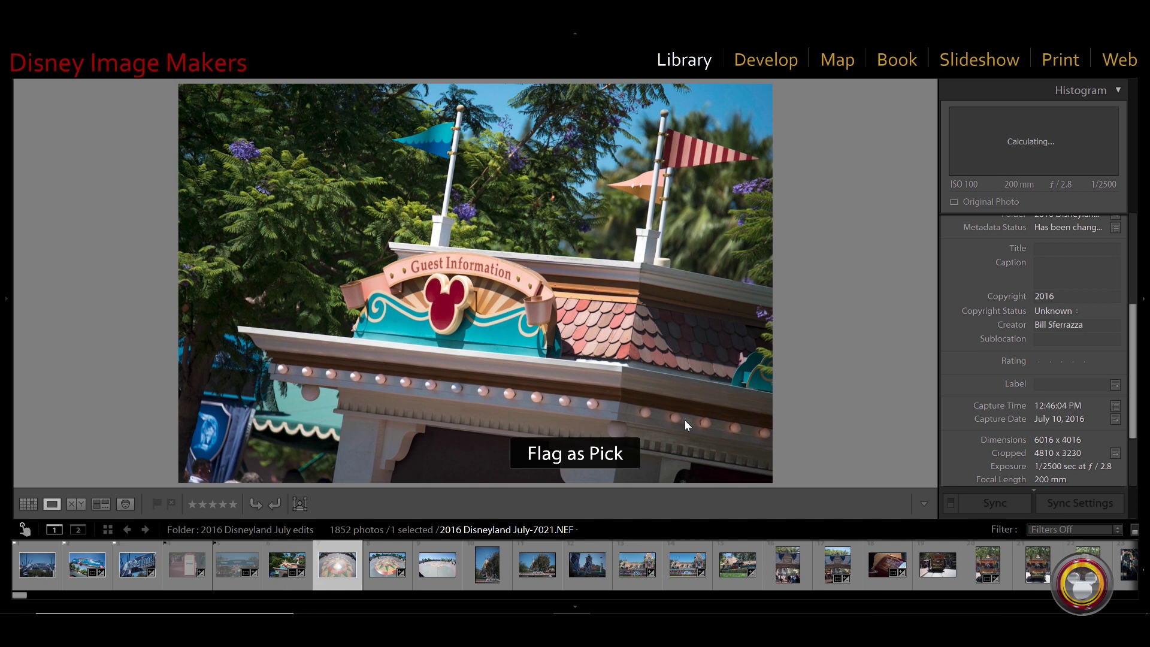
key("x")
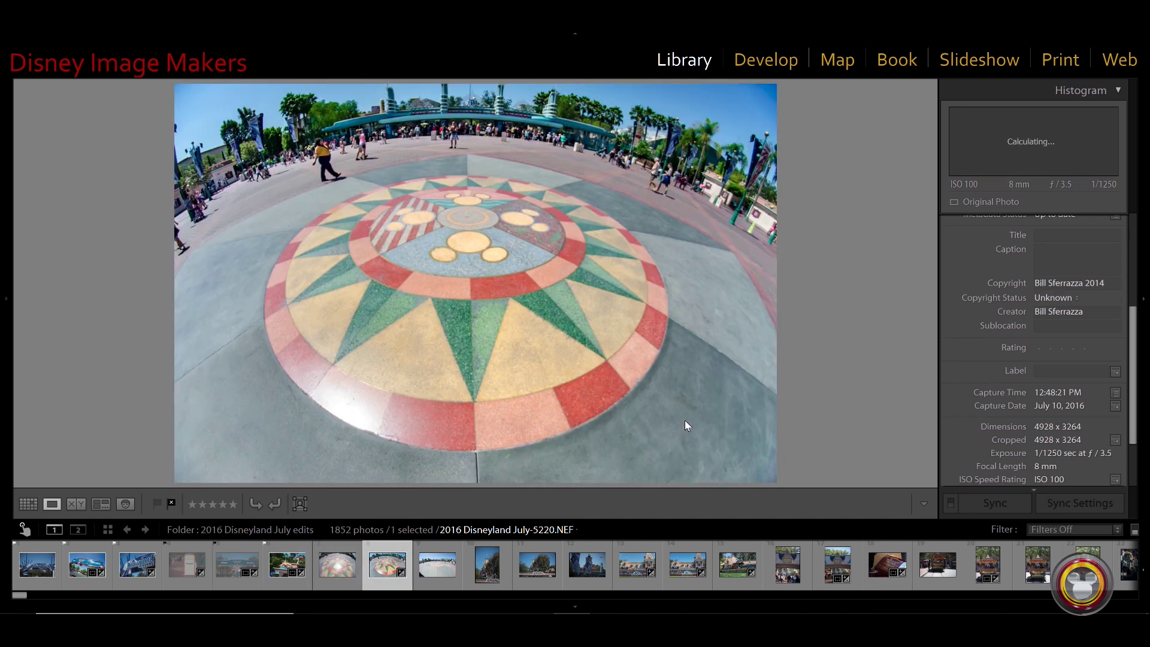
key("p")
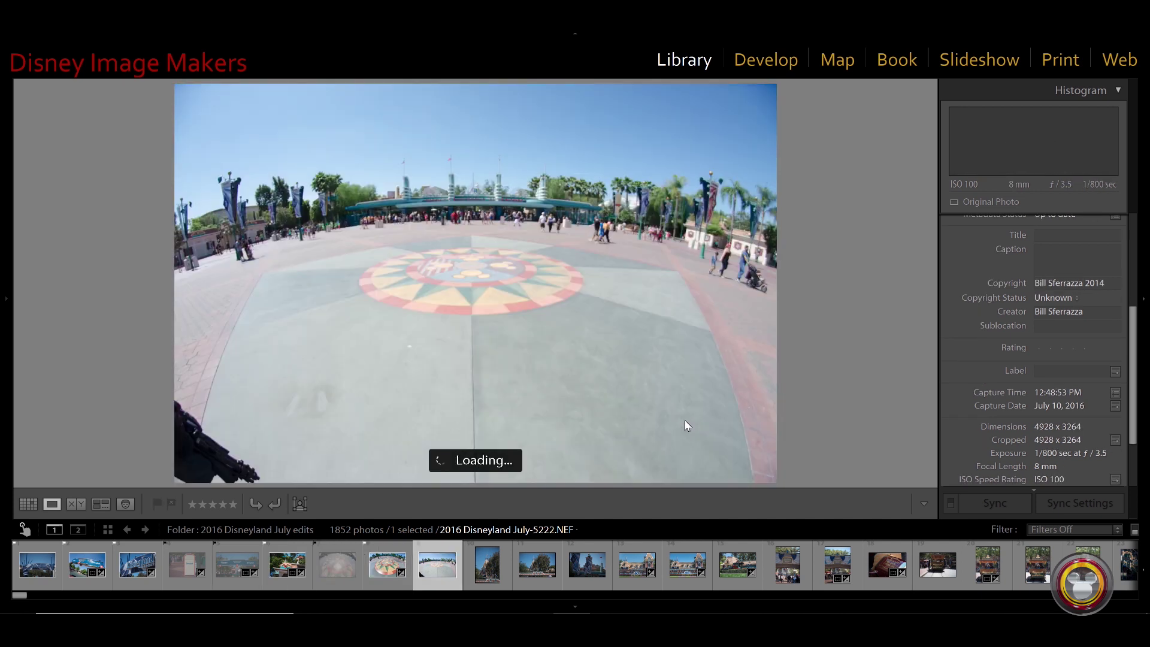
key("x")
key("x")
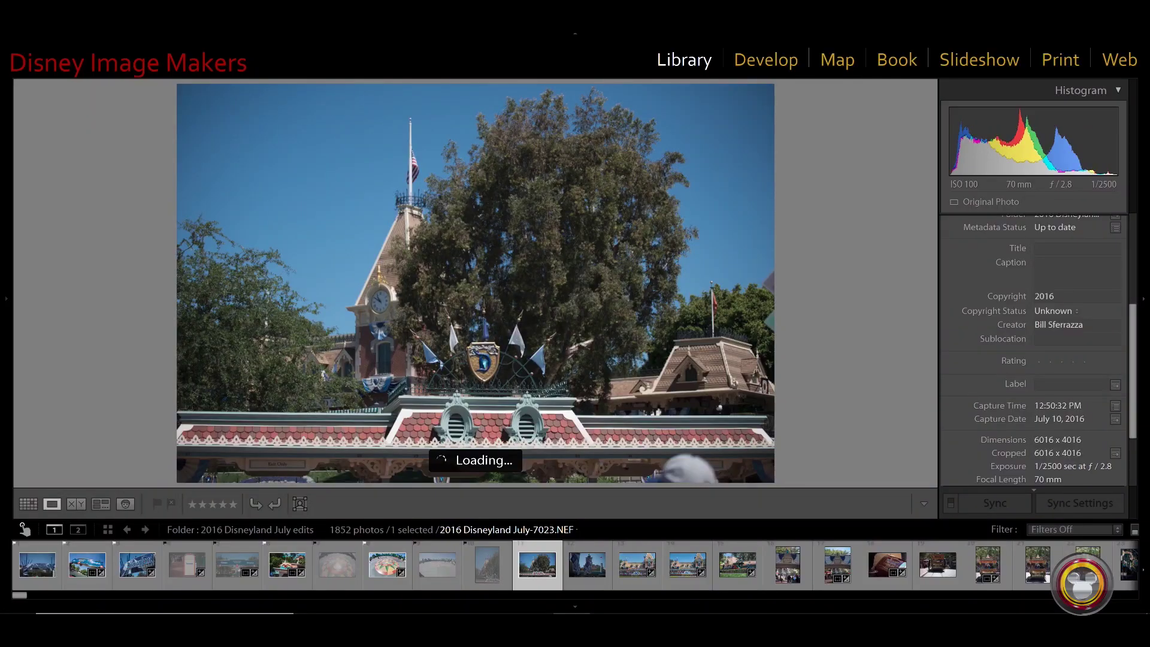
Check the Auto Advance option, and reject photo 2016 Disneyland July-7023.NEF.
right_click(68, 420)
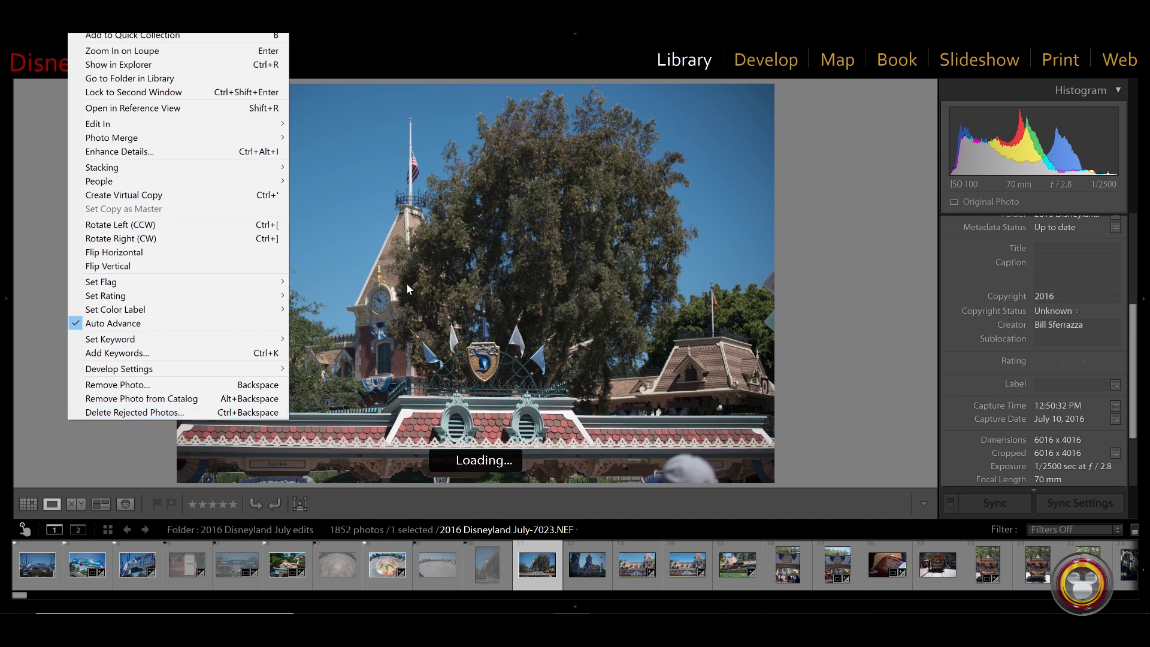
left_click(127, 455)
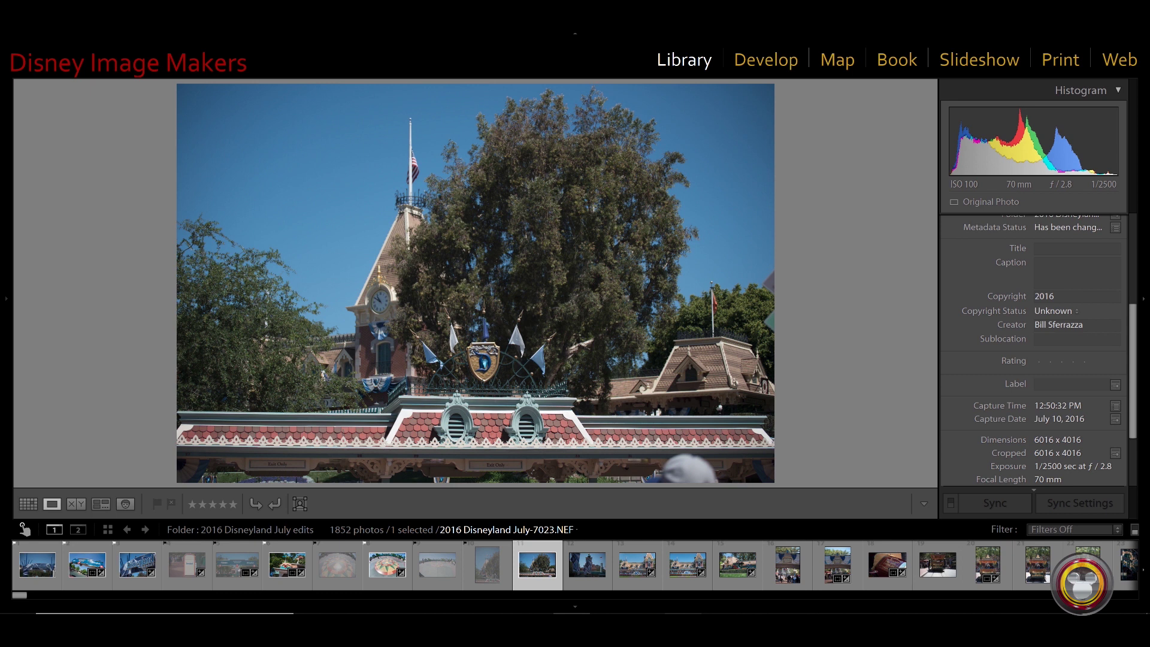
key("x")
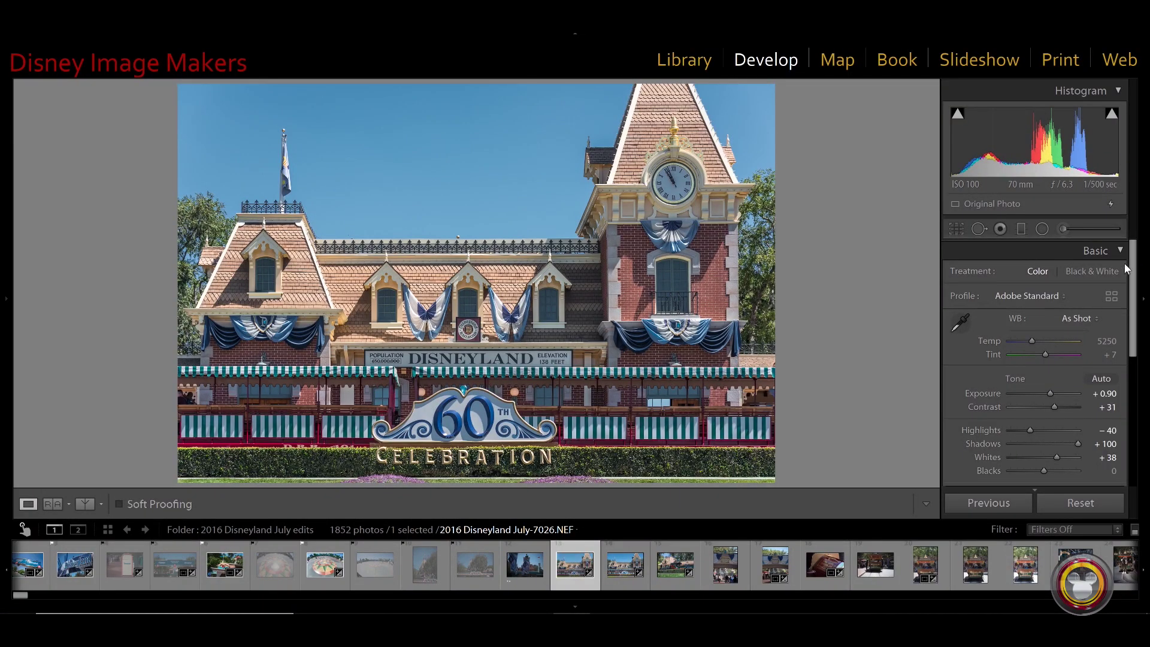
Expand the Tone Curve, Detail and Effects sections and look through the whole set of develop adjustments.
scroll(1122, 270, "down", 10)
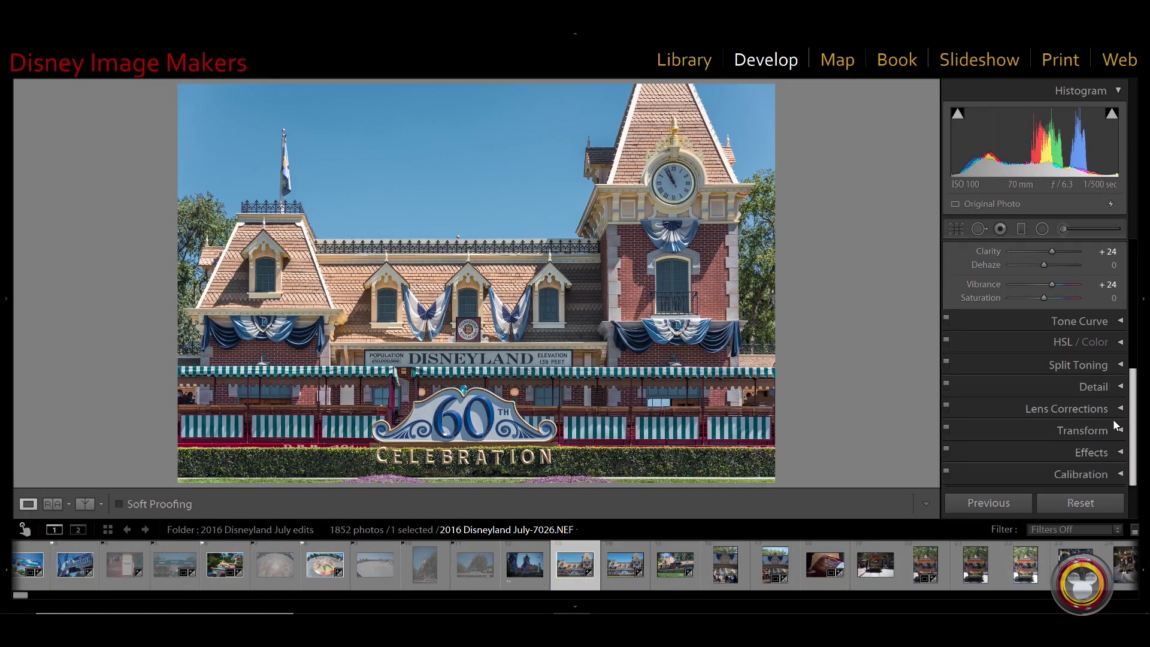
left_click(1117, 320)
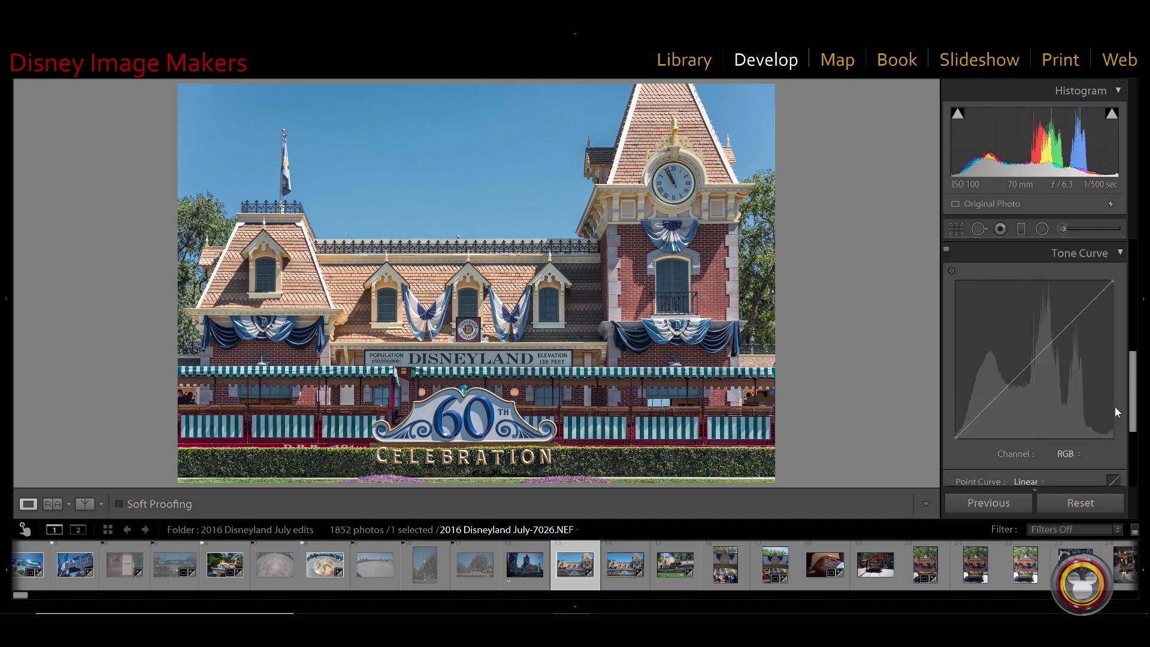
scroll(1116, 409, "down", 3)
left_click(1118, 389)
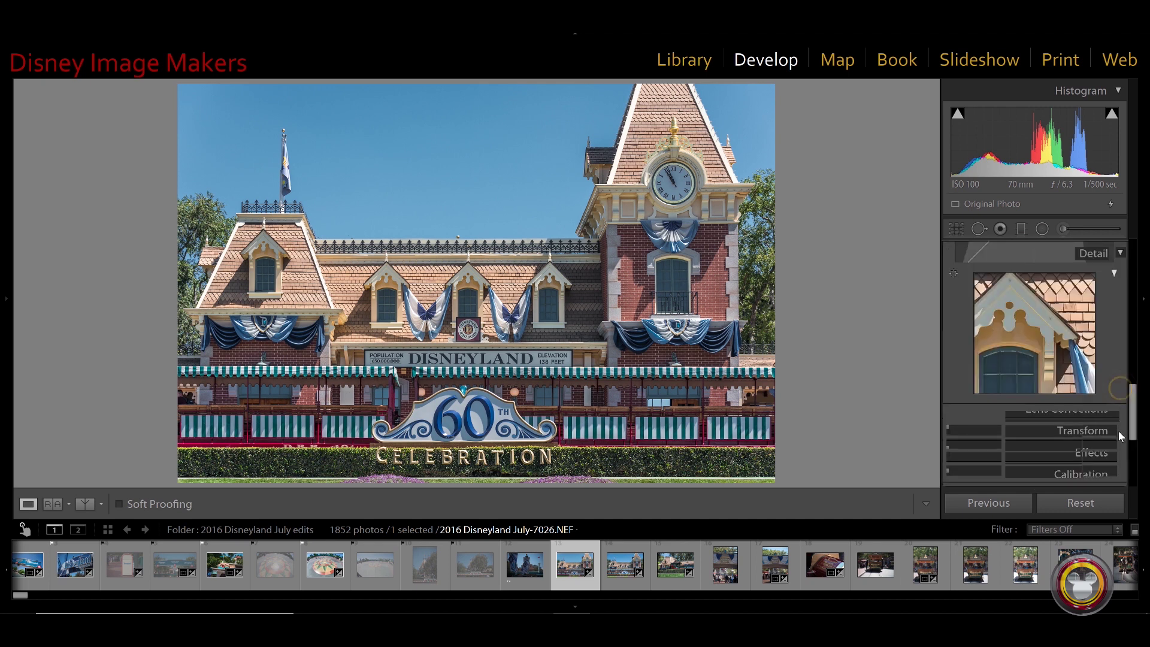
scroll(1118, 384, "up", 4)
scroll(1121, 385, "down", 4)
scroll(1120, 385, "down", 5)
left_click(1120, 453)
scroll(1106, 418, "up", 10)
scroll(1107, 416, "up", 5)
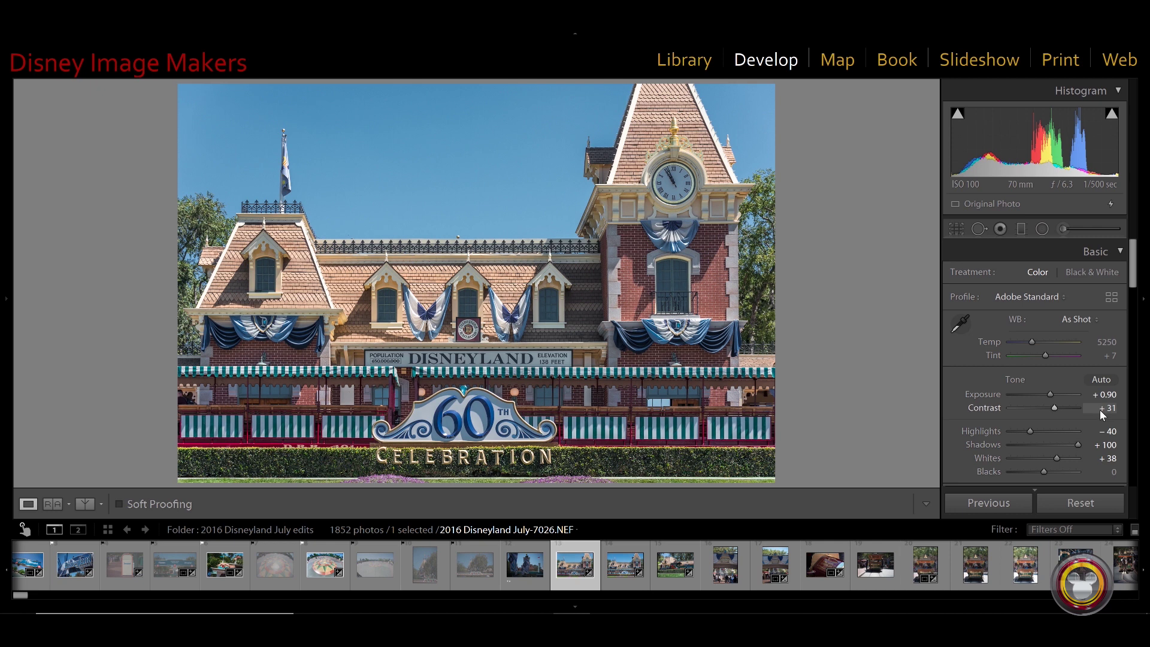
Turn on Solo Mode for the develop sections and collapse the Basic section.
right_click(1044, 246)
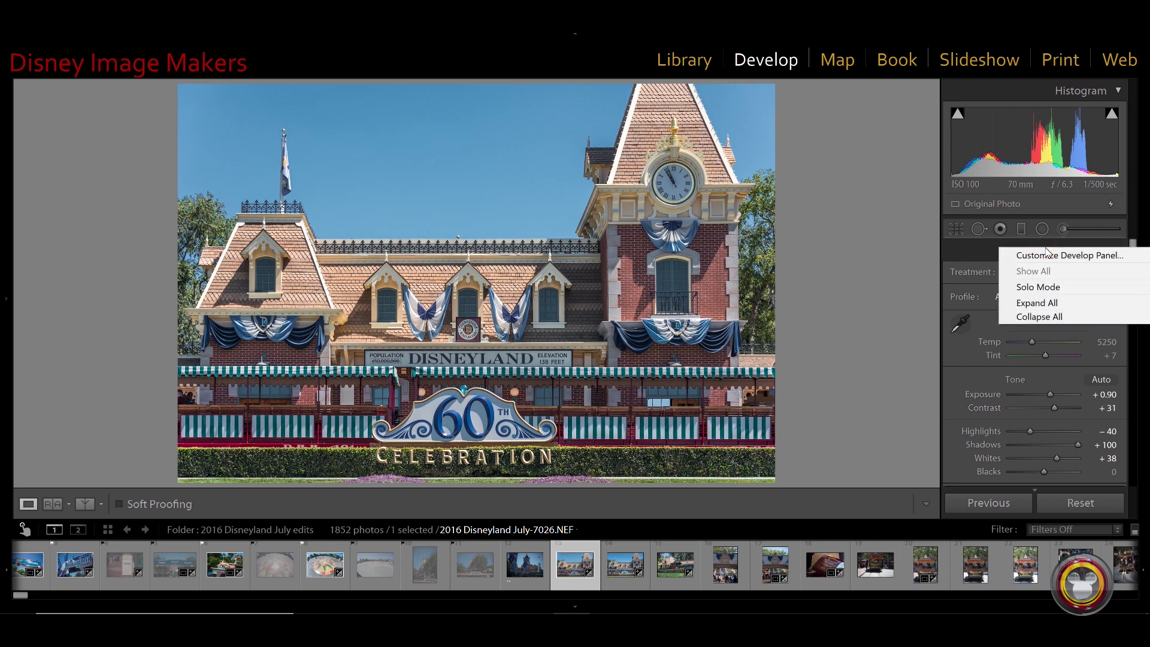
left_click(1036, 287)
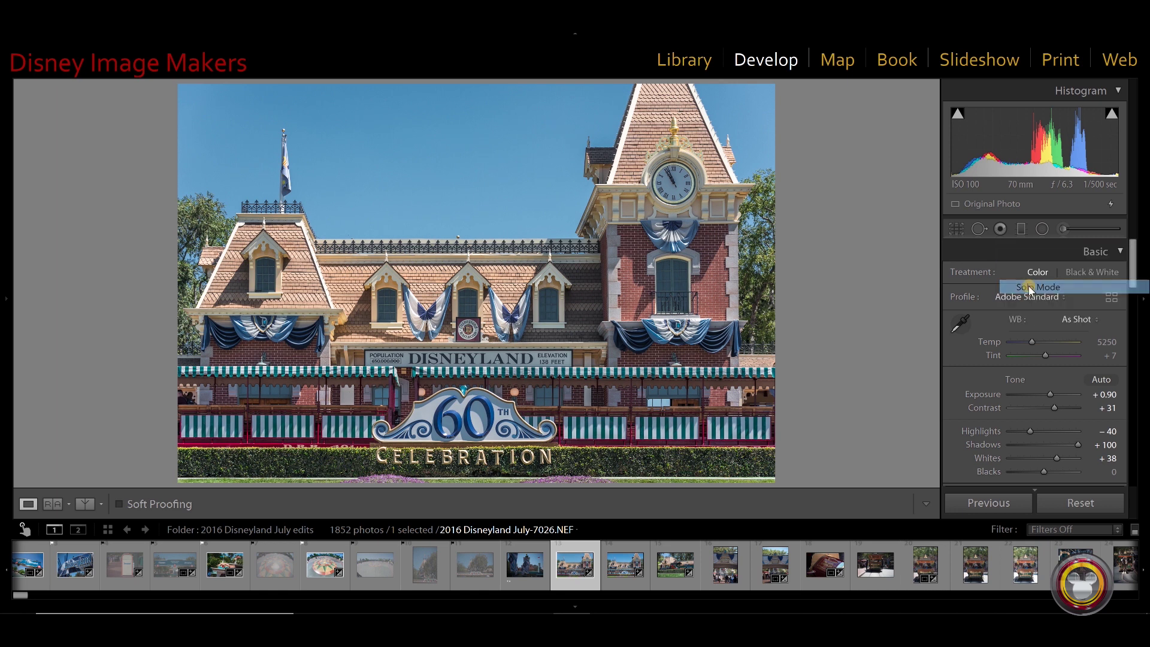
left_click(1118, 253)
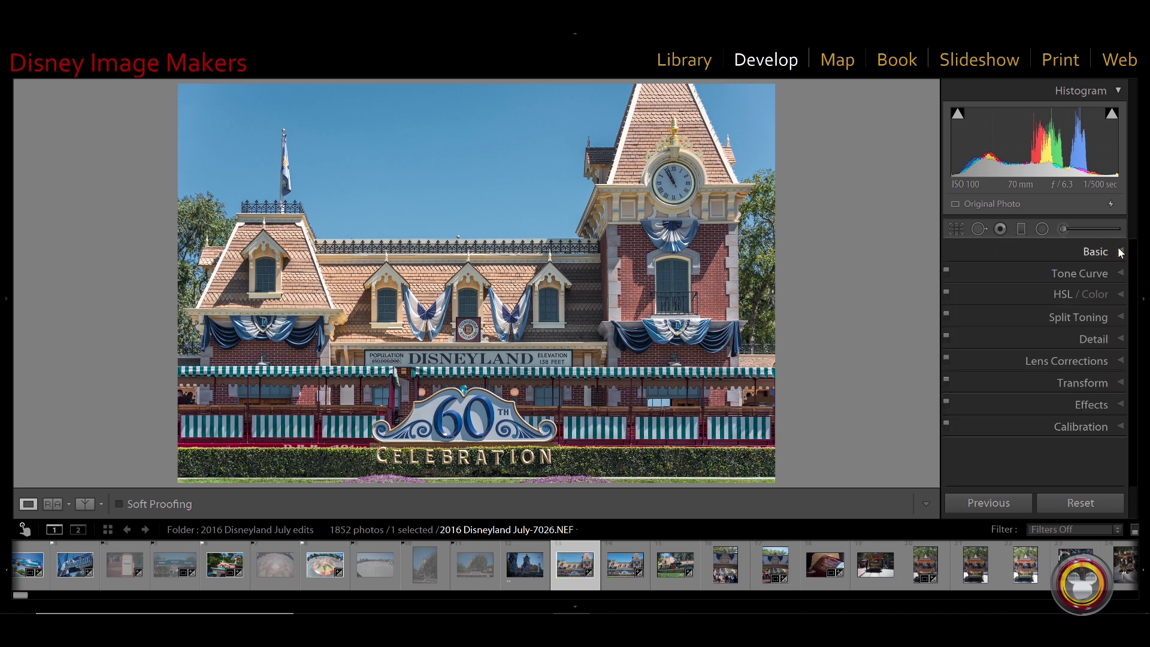
Expand Split Toning, HSL and Lens Corrections one at a time to review their settings, and return to the Basic section.
left_click(1120, 317)
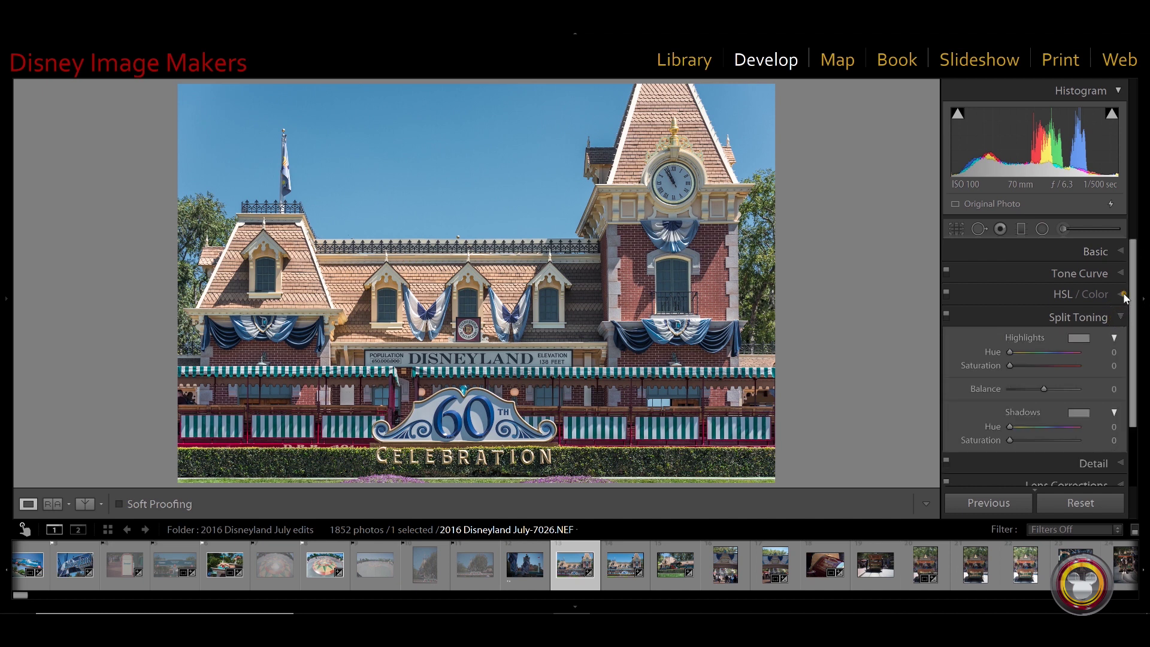
left_click(1122, 294)
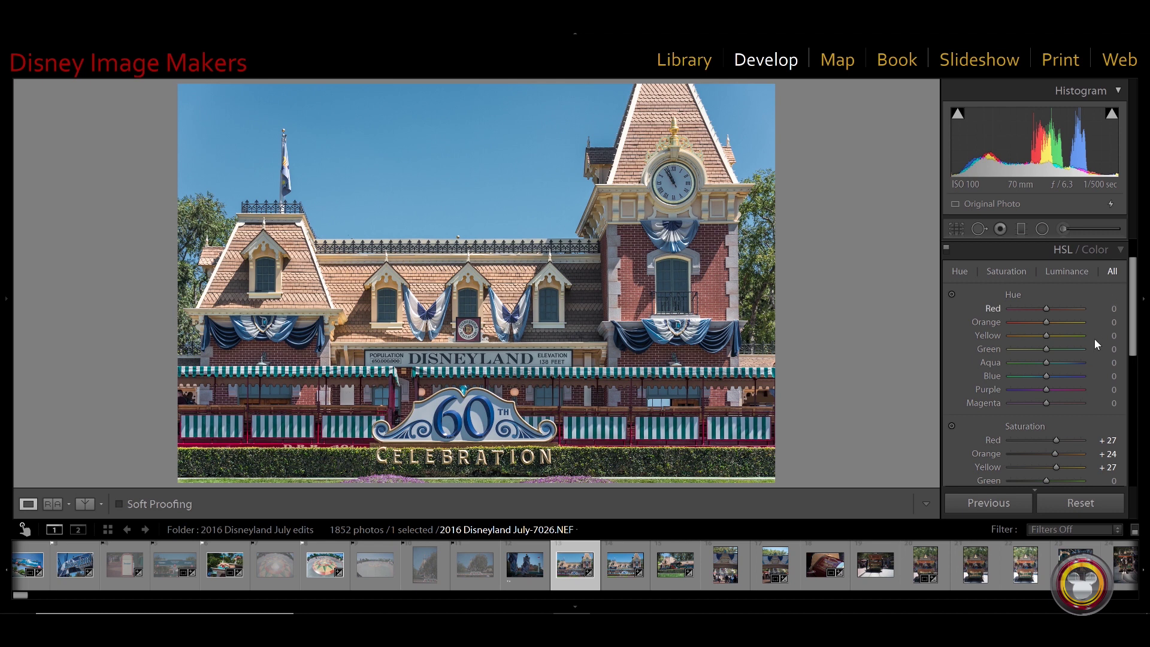
scroll(1098, 361, "down", 10)
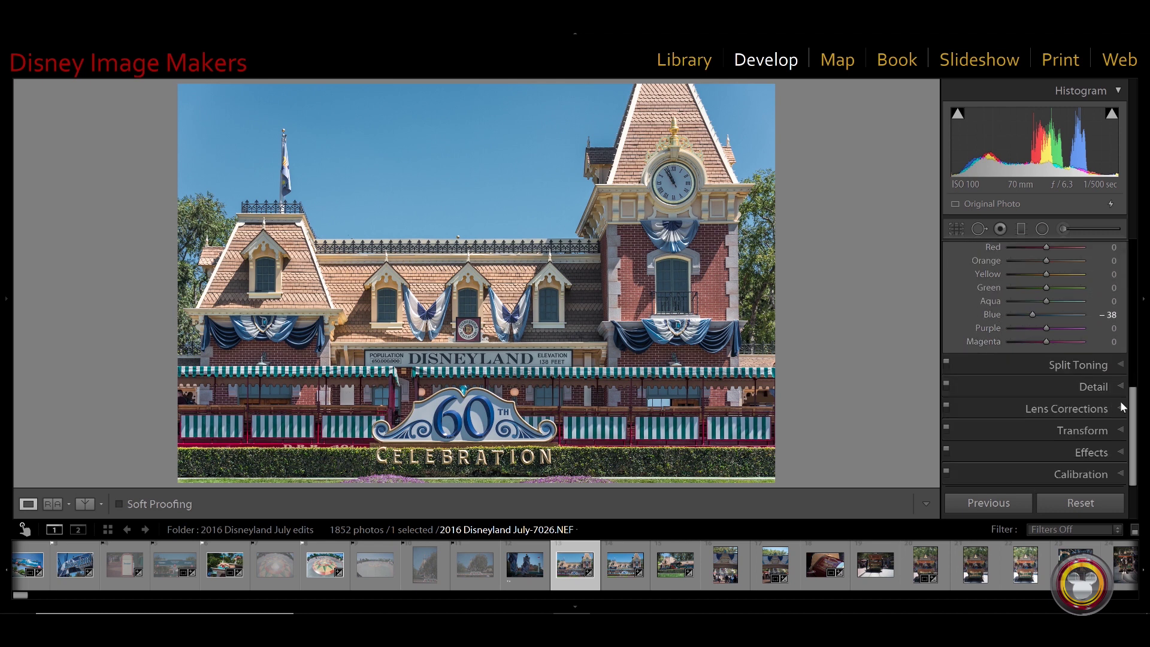
left_click(1121, 409)
scroll(1117, 398, "up", 5)
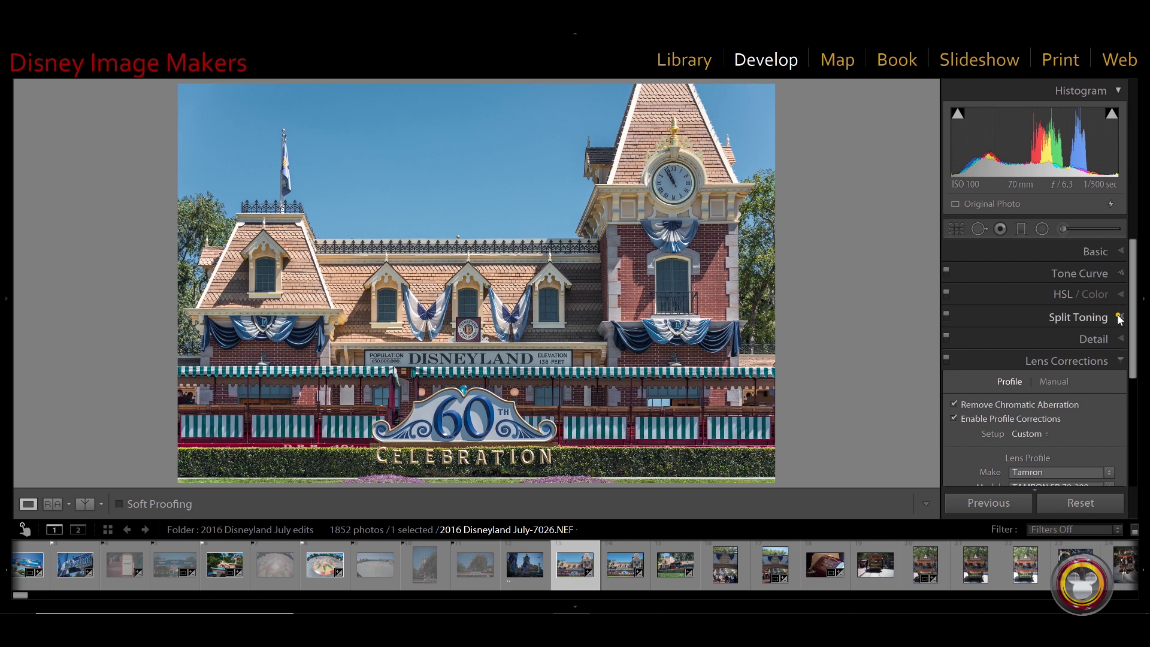
left_click(1118, 317)
left_click(1120, 251)
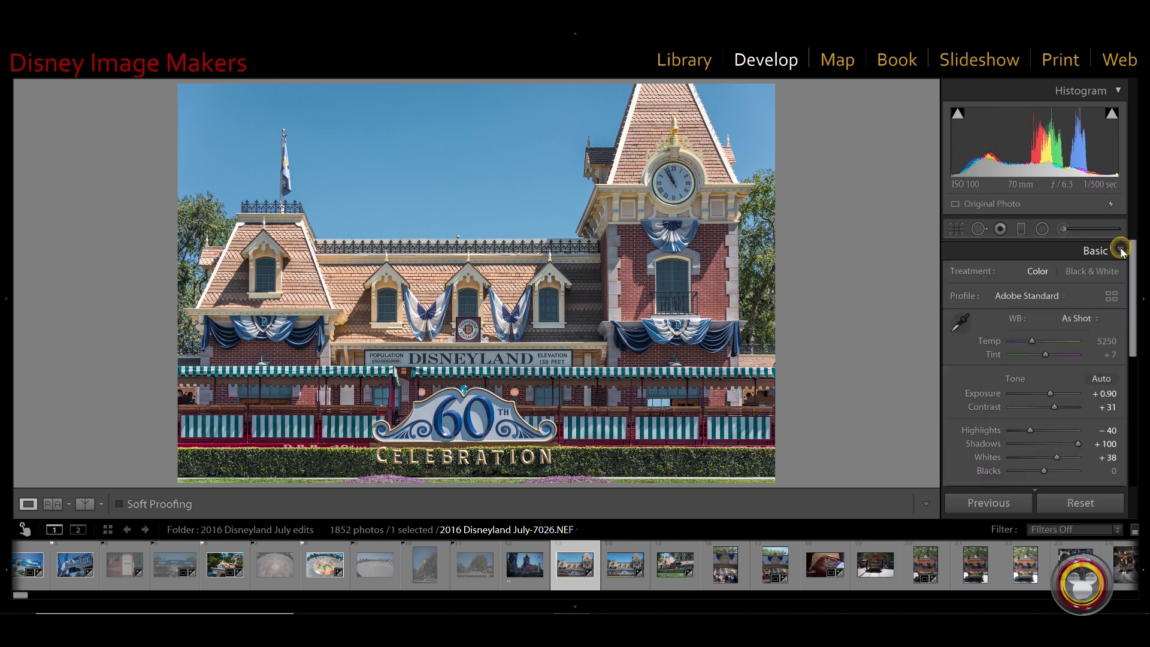
left_click(1120, 251)
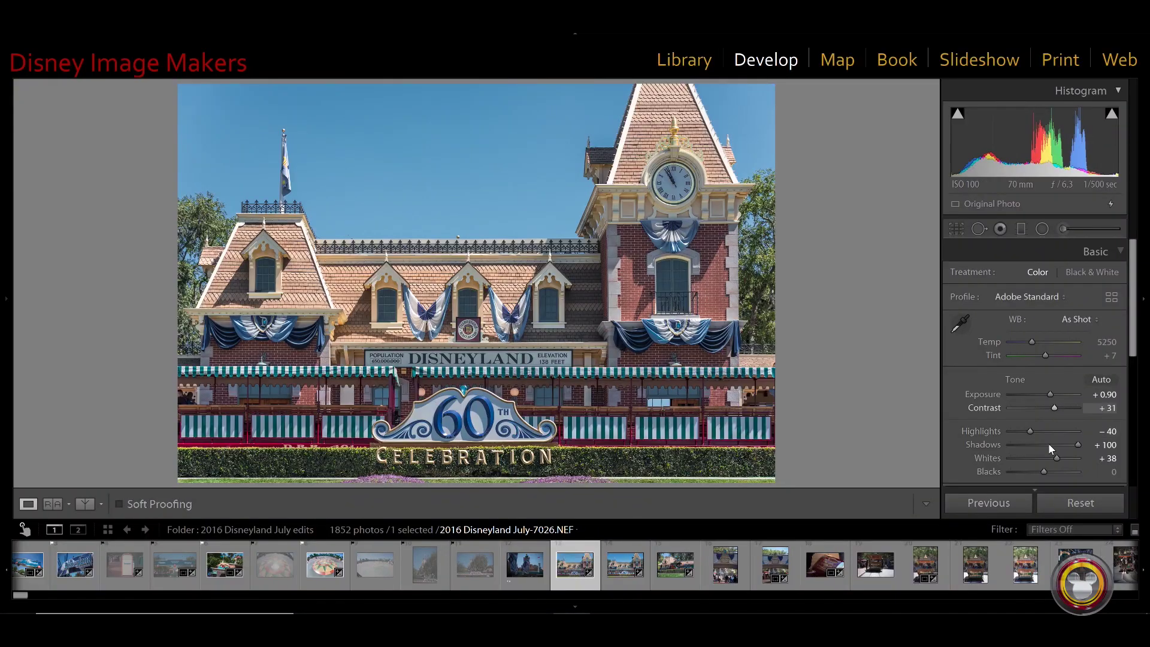
Lower the Highlights of the train station photo to −64.
left_click(1030, 431)
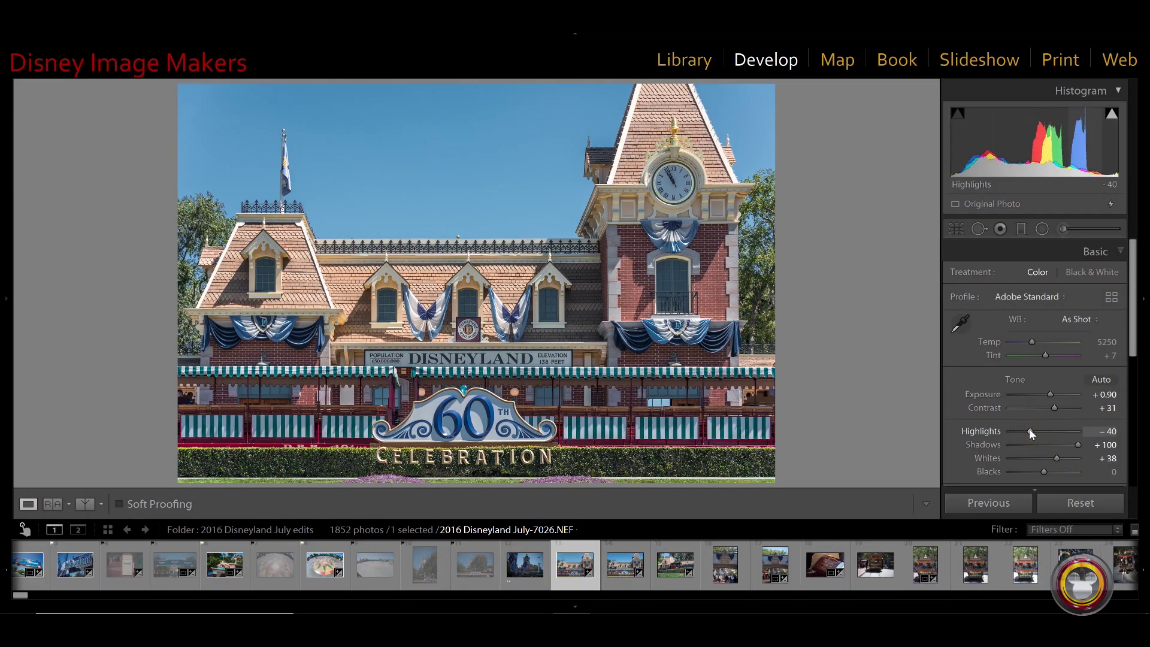
left_click_drag(1031, 431, 1029, 432)
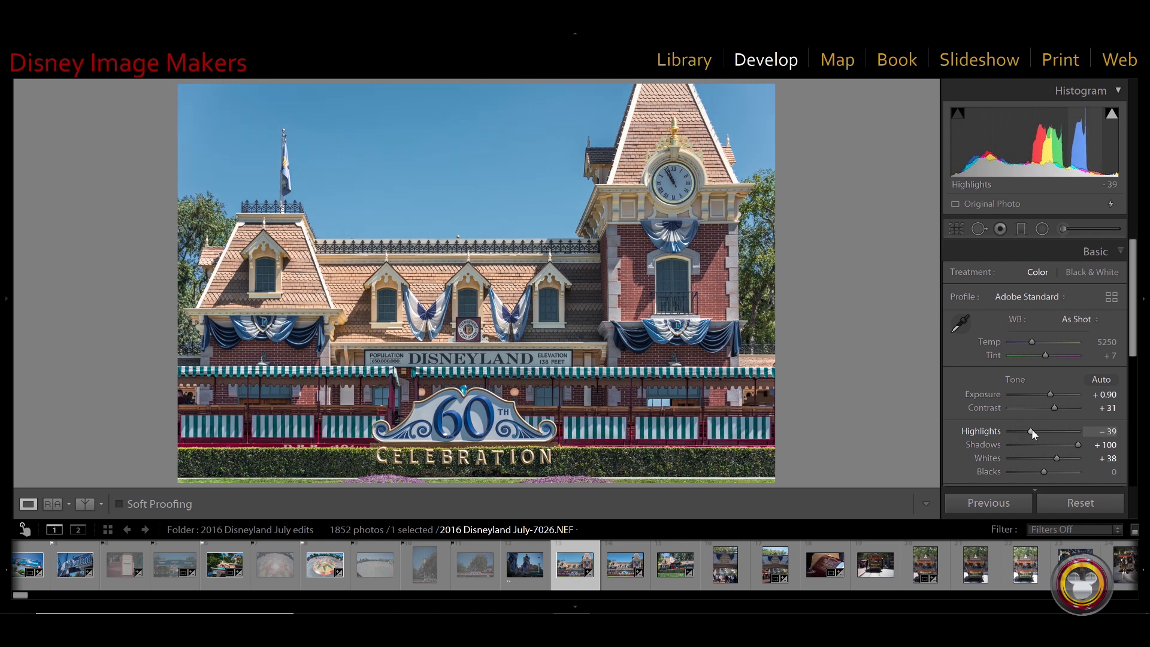
key("Down")
key("Down")
key("Down")
key("Down")
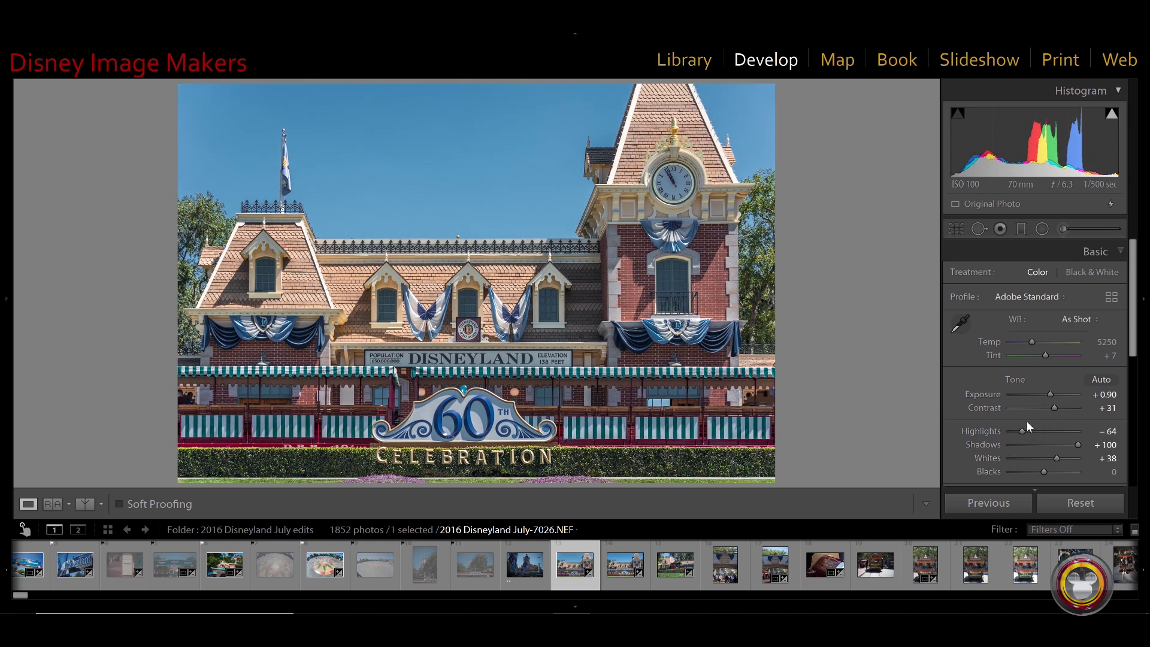
Set Highlights to −60 with the adjustment area temporarily widened for finer slider control.
left_click_drag(941, 311, 794, 284)
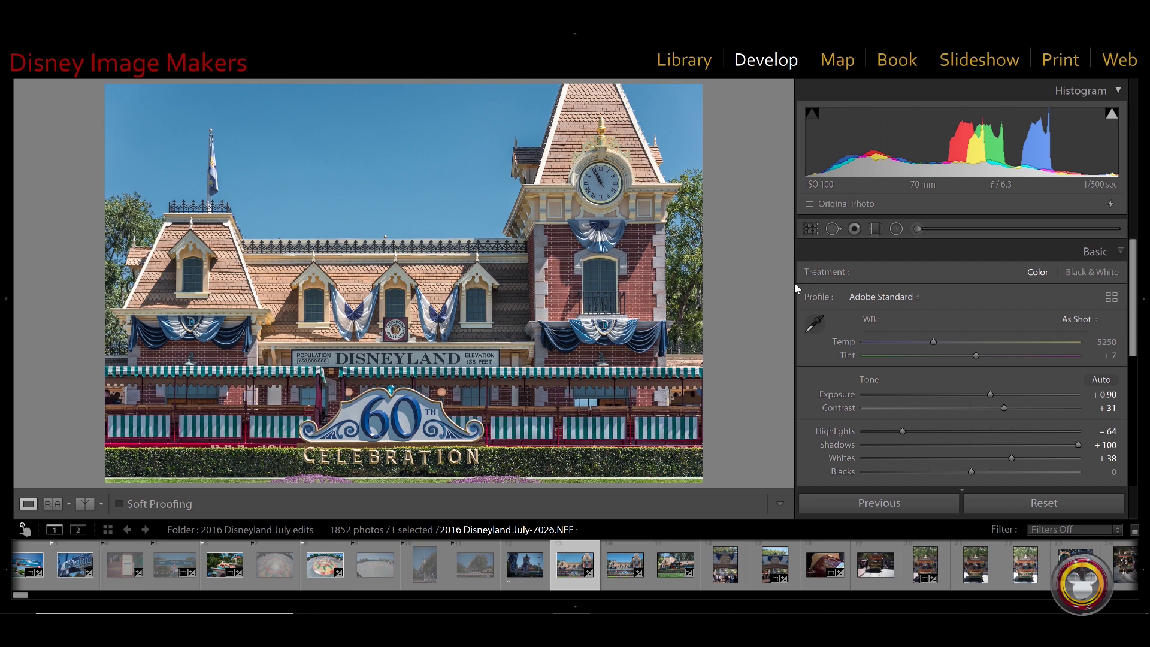
left_click(901, 430)
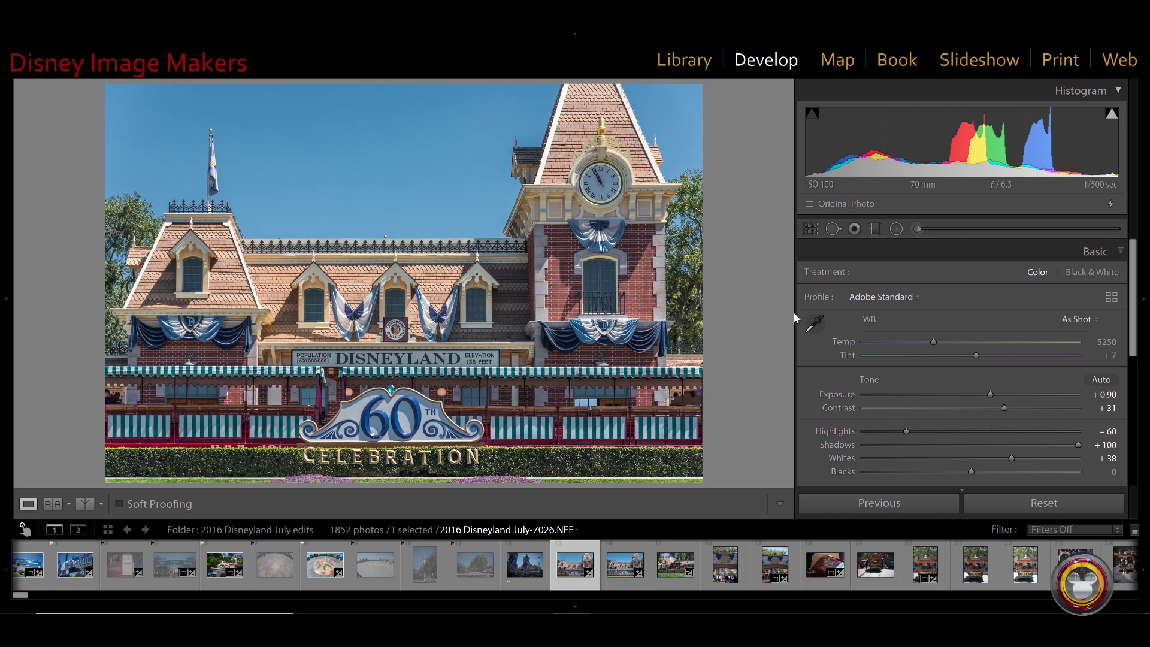
left_click_drag(794, 312, 982, 315)
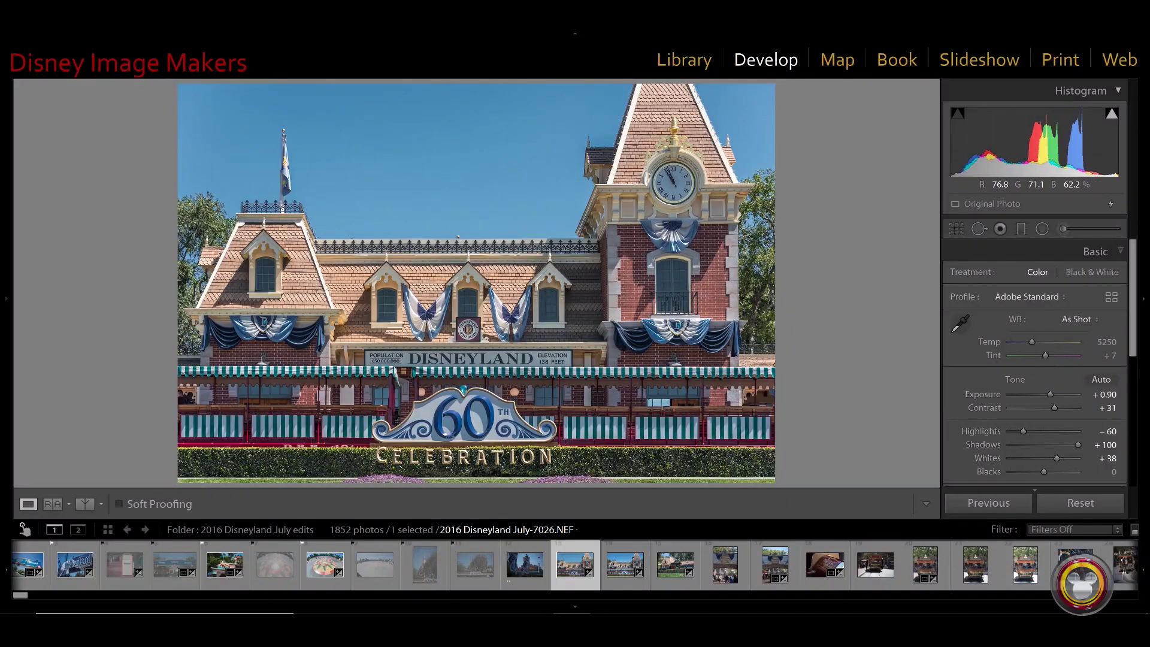
Keep the hidden Navigator and Presets panel open and browse the built-in and custom presets.
mouse_move(3, 305)
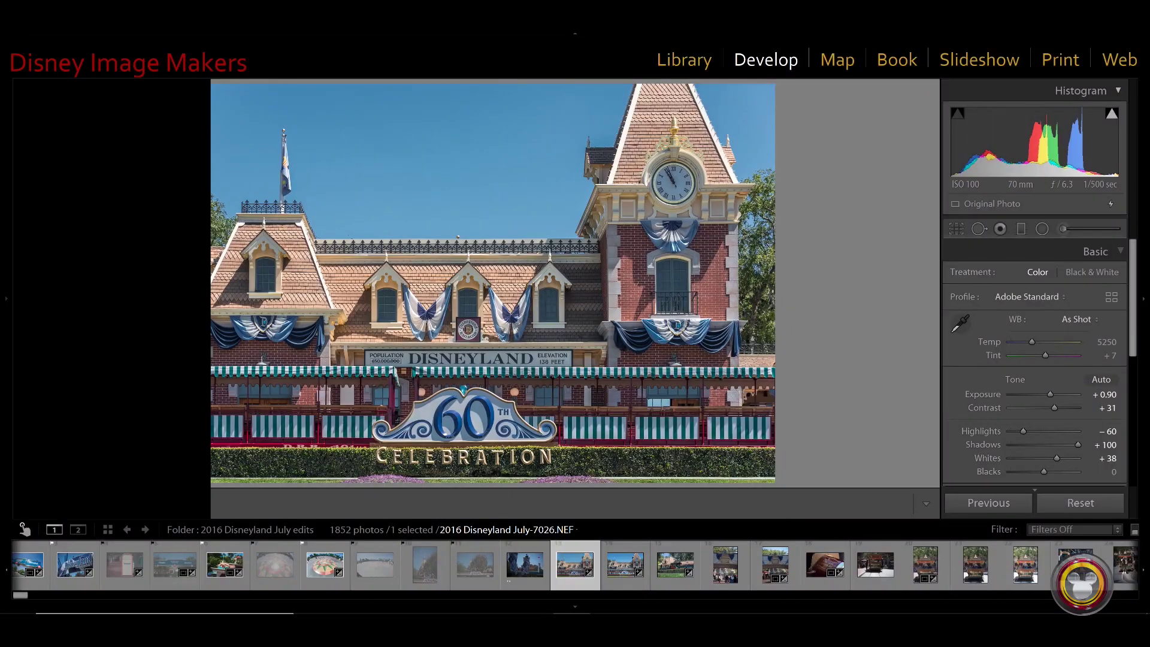
left_click(7, 303)
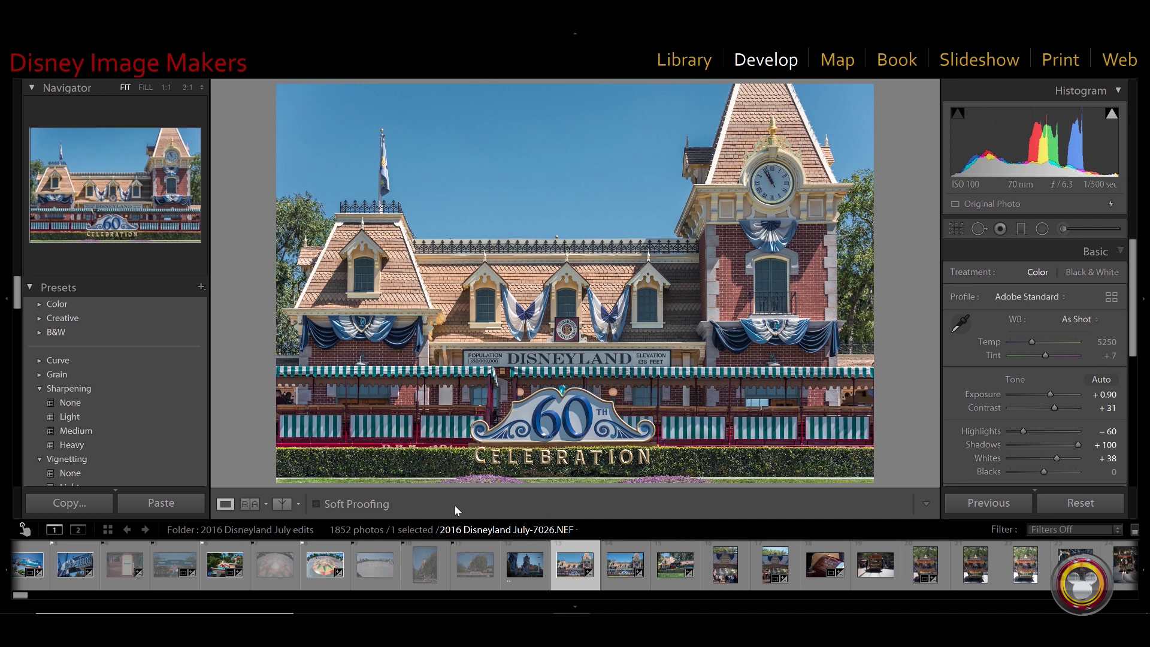
scroll(111, 380, "down", 20)
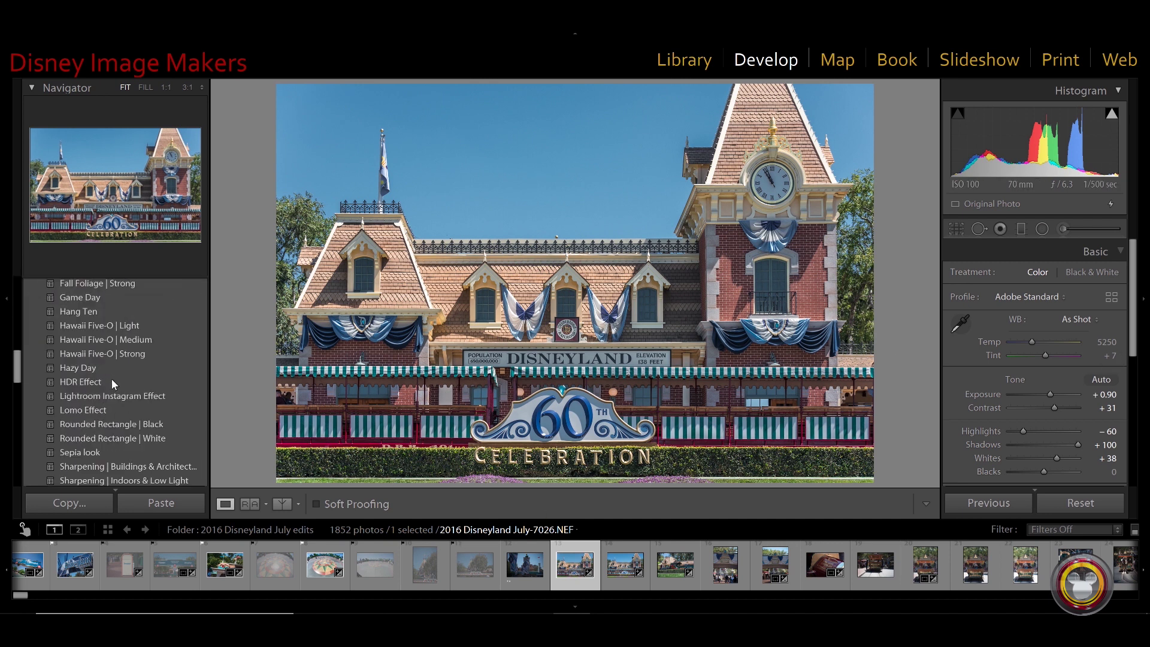
scroll(114, 384, "up", 15)
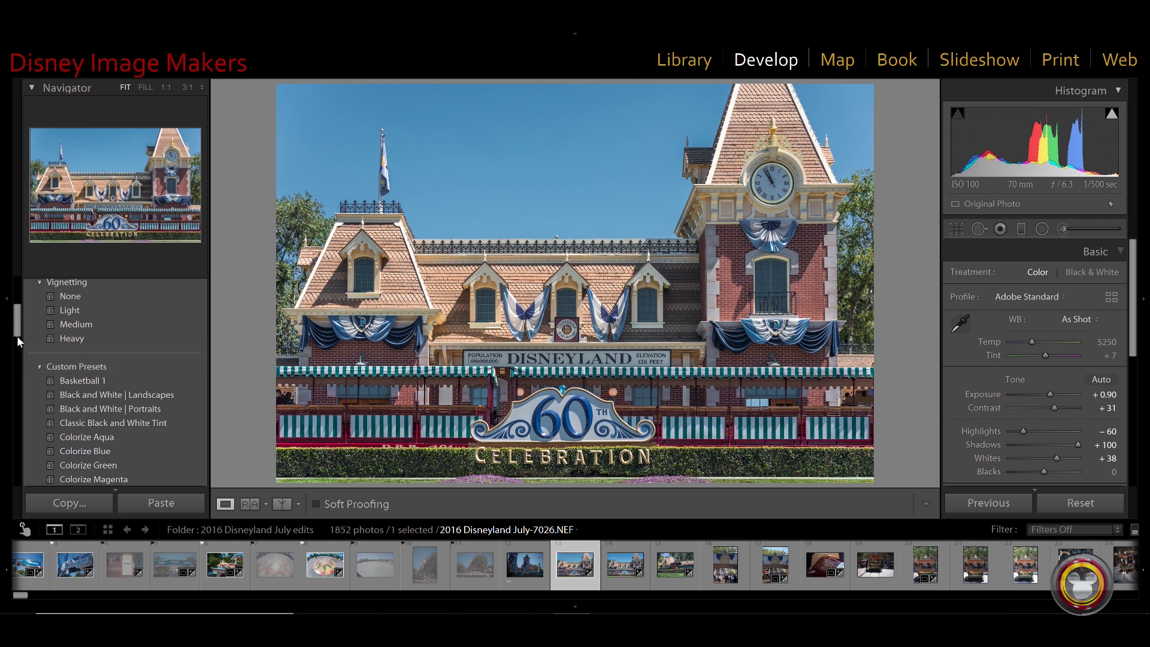
Hide the Navigator and Presets panel and the filmstrip to enlarge the photo's viewing area.
left_click(7, 297)
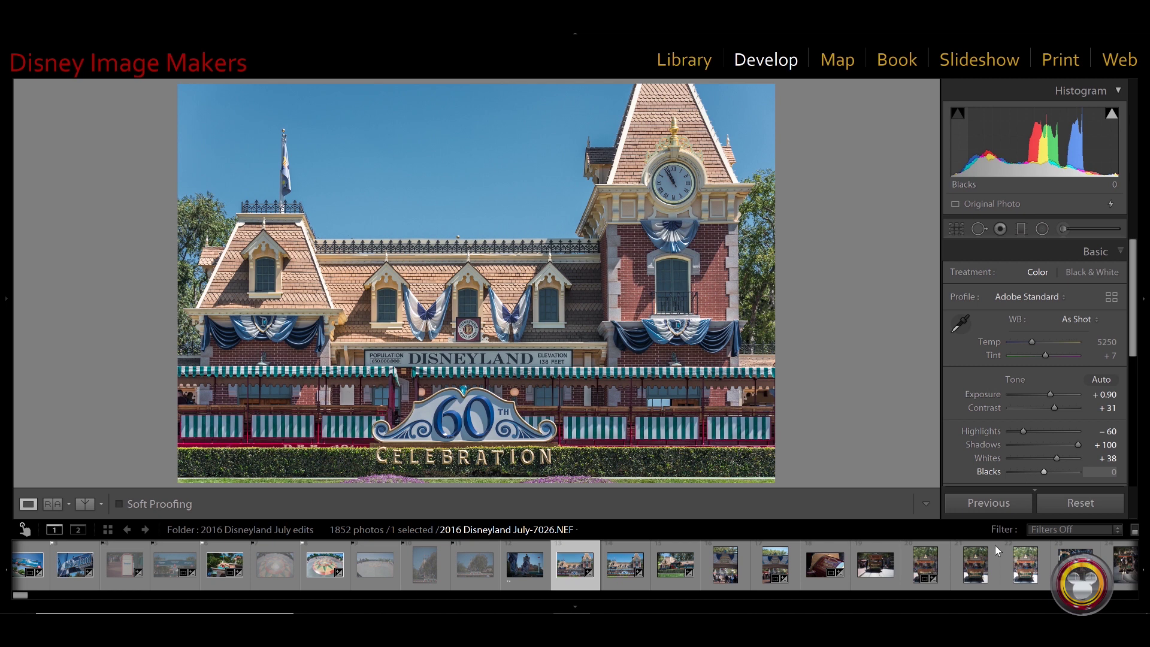
left_click(575, 606)
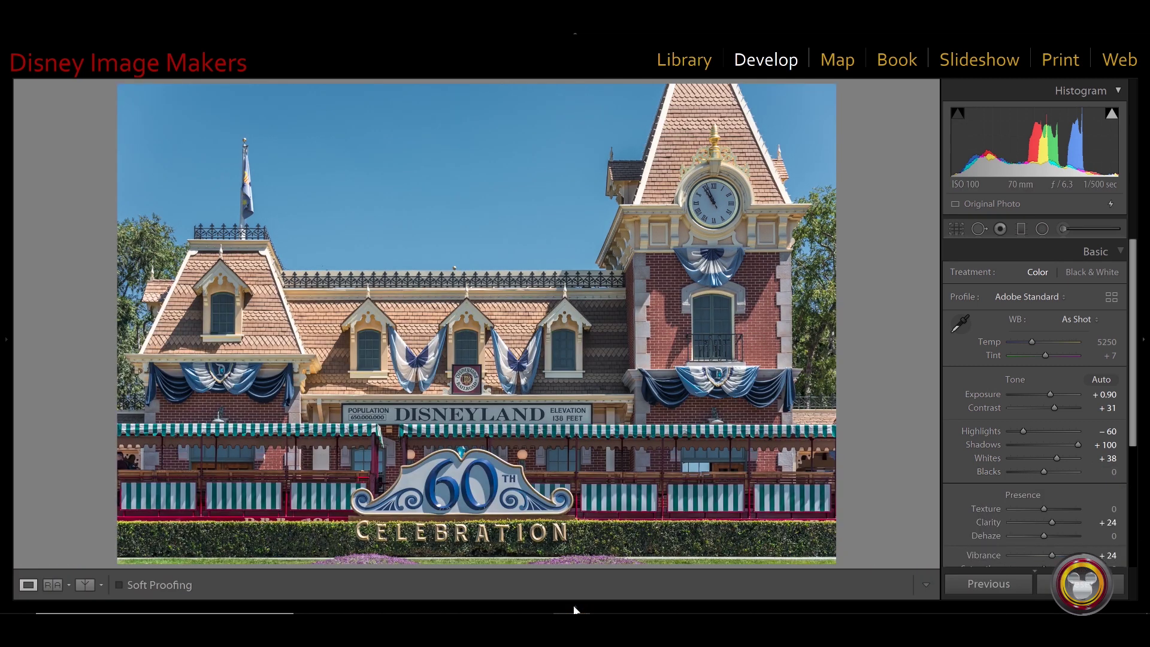
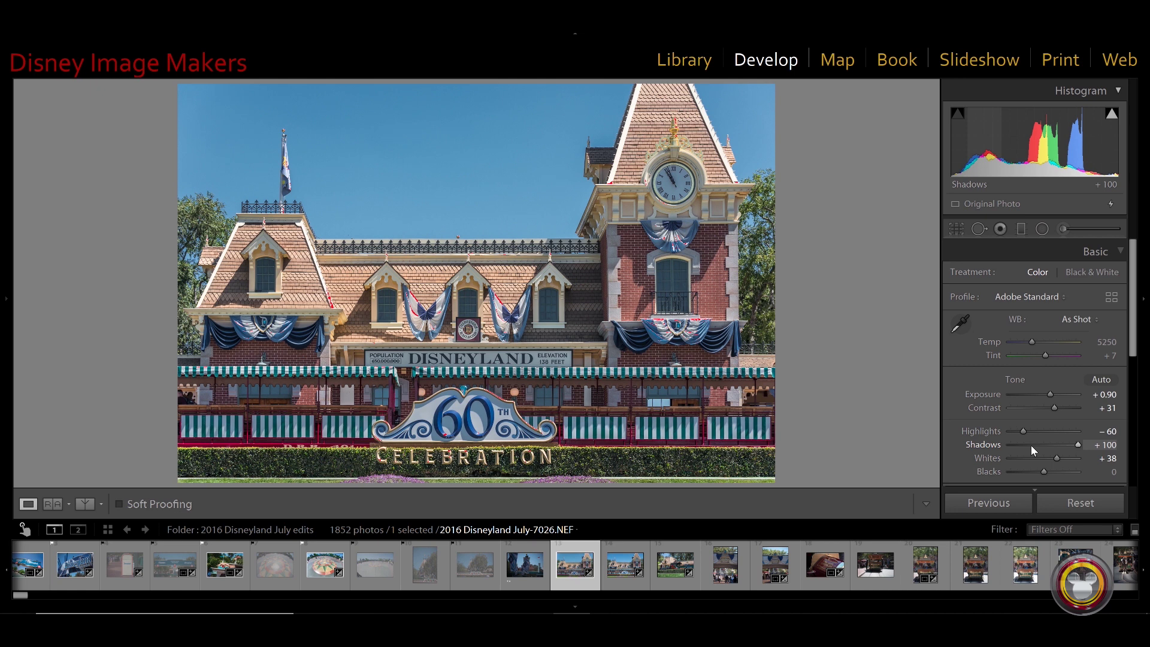
Compare the train station photo before and after editing in a split view, cycling through the available comparison layouts.
key("shift+y")
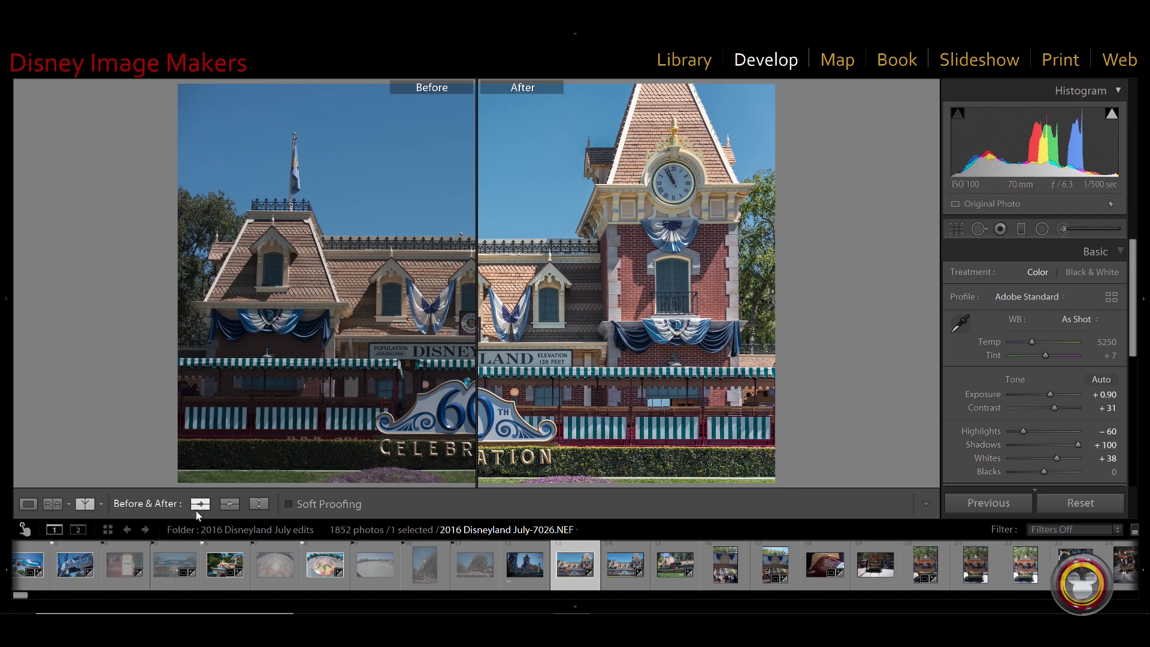
left_click(86, 507)
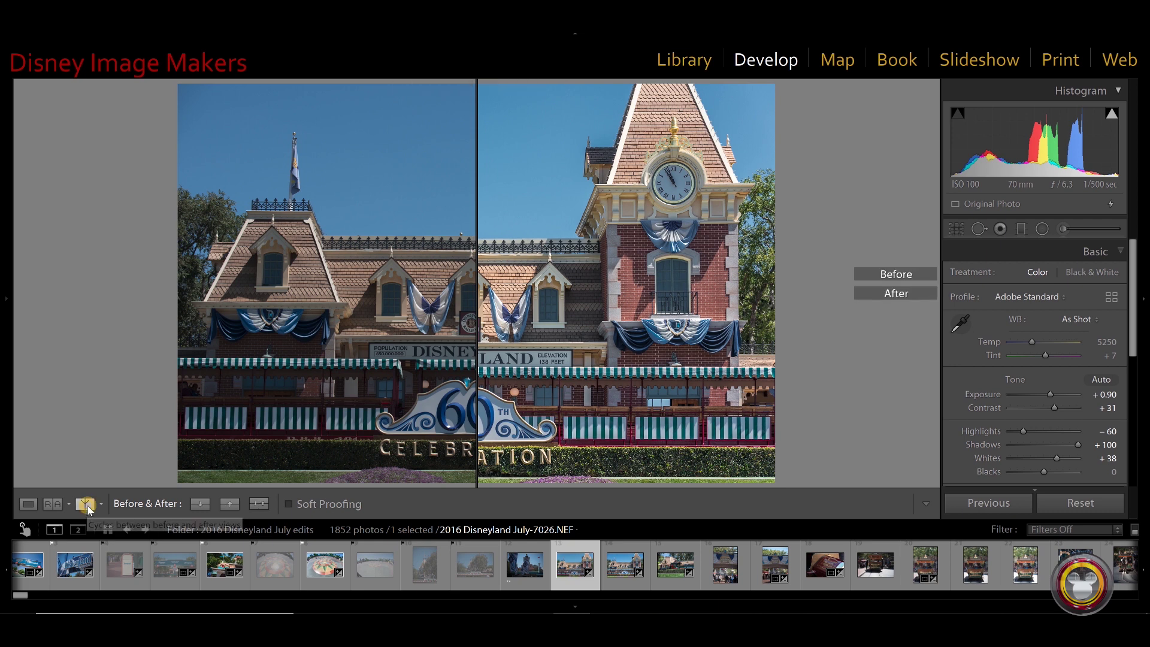
left_click(86, 507)
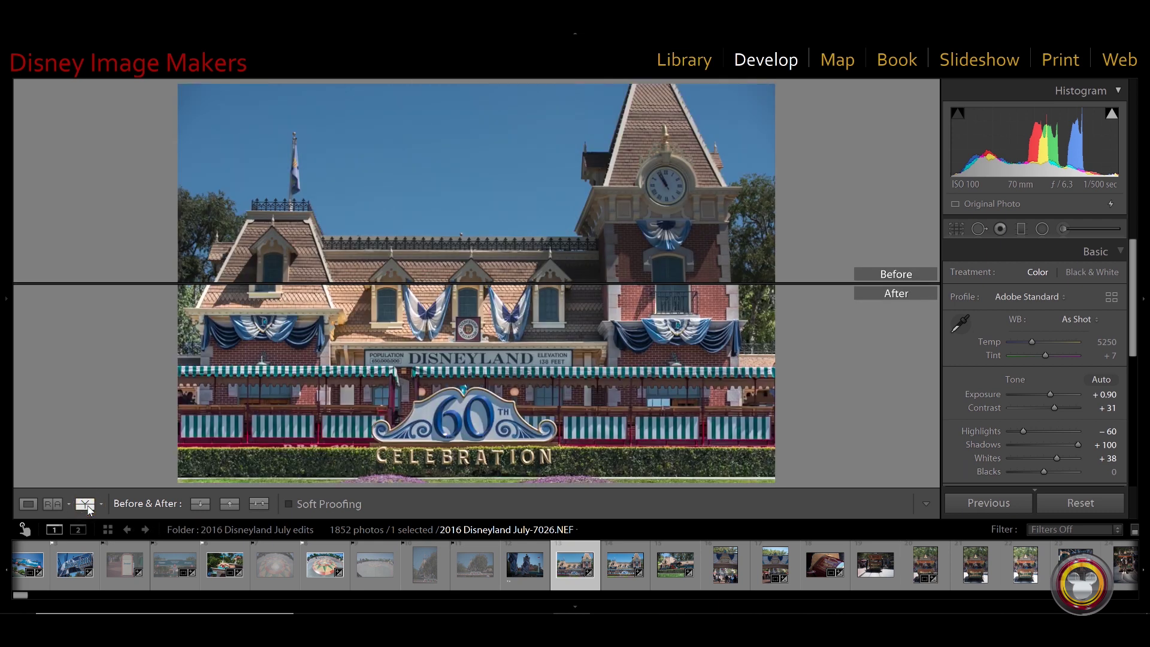
left_click(87, 508)
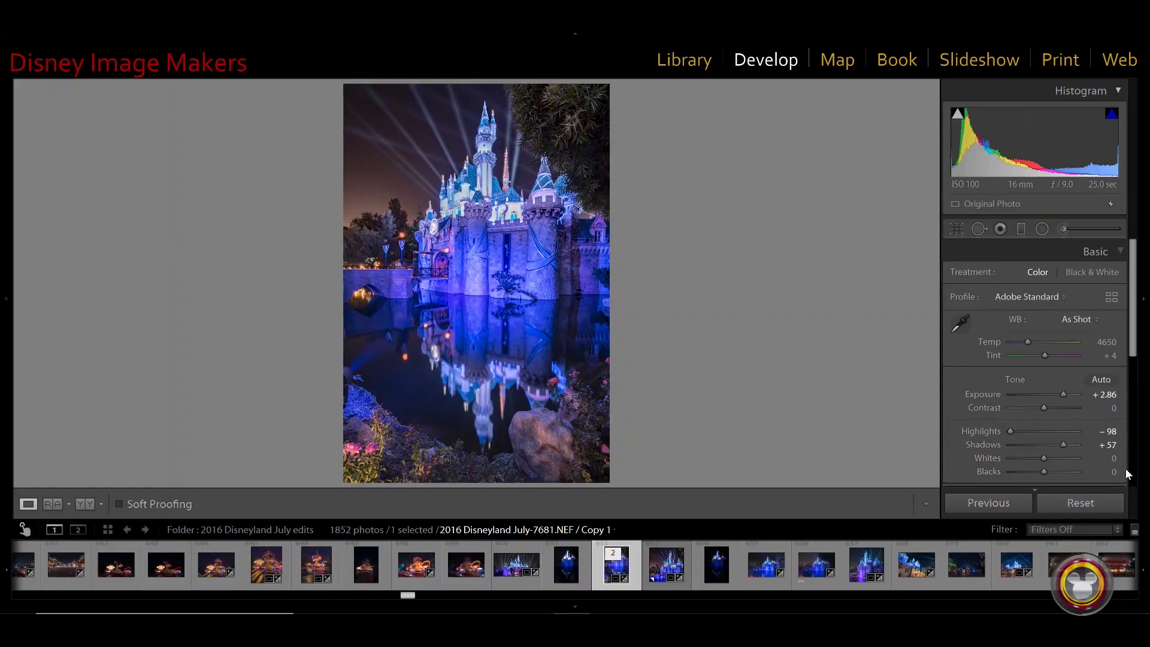
Go to the original 2016 Disneyland July-7681.NEF castle photo and toggle its unedited Before view on and off.
key("Left")
key("backslash")
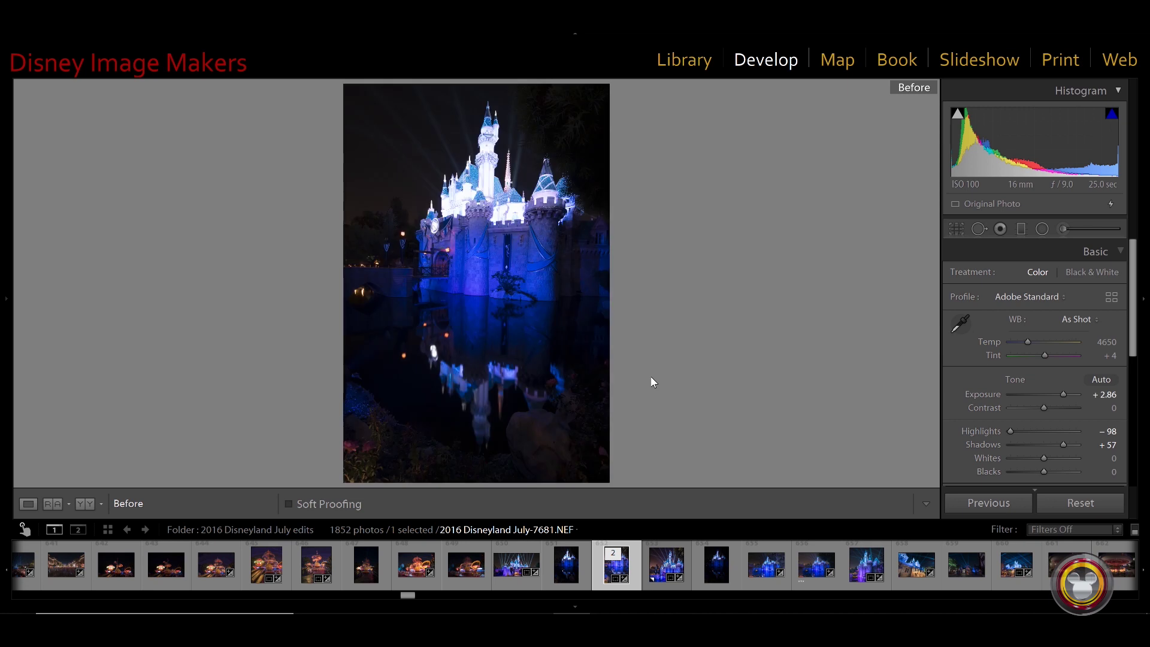
key("backslash")
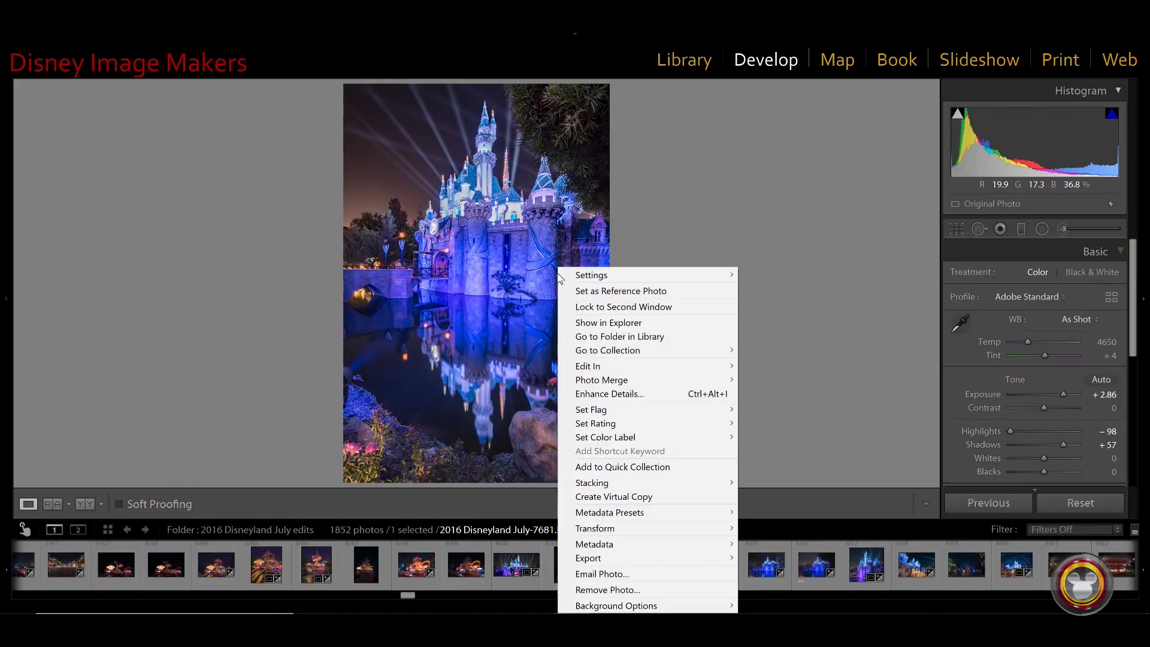
Create a virtual copy of the edited castle photo, reset the copy's develop settings, and return to the original.
left_click(625, 496)
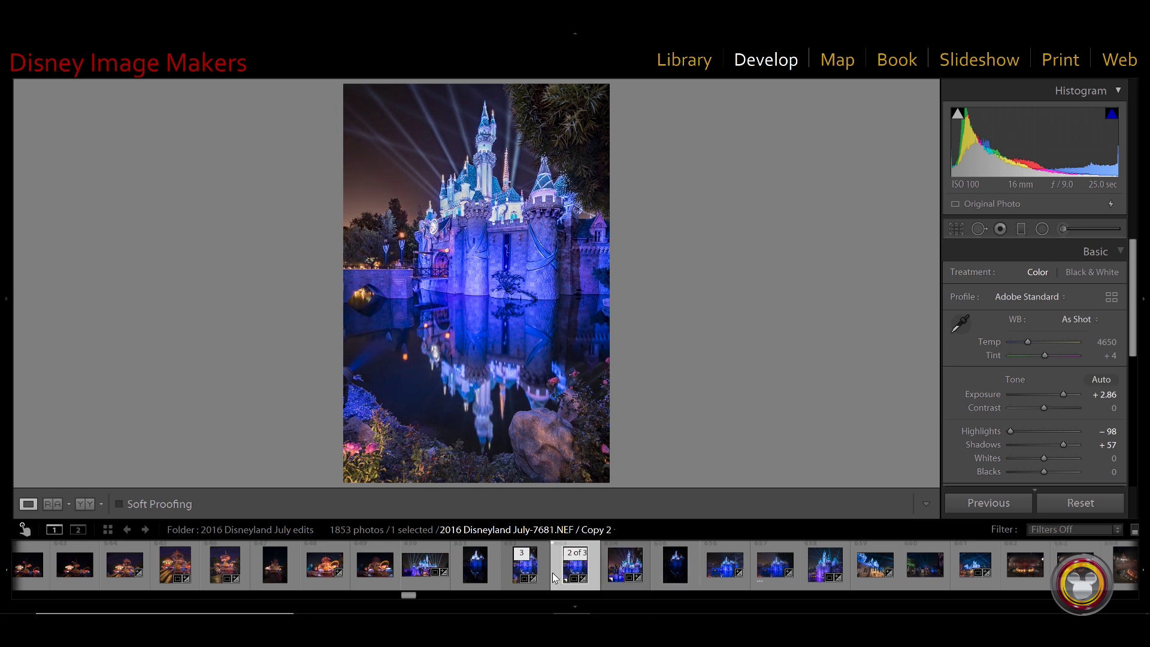
left_click(545, 573)
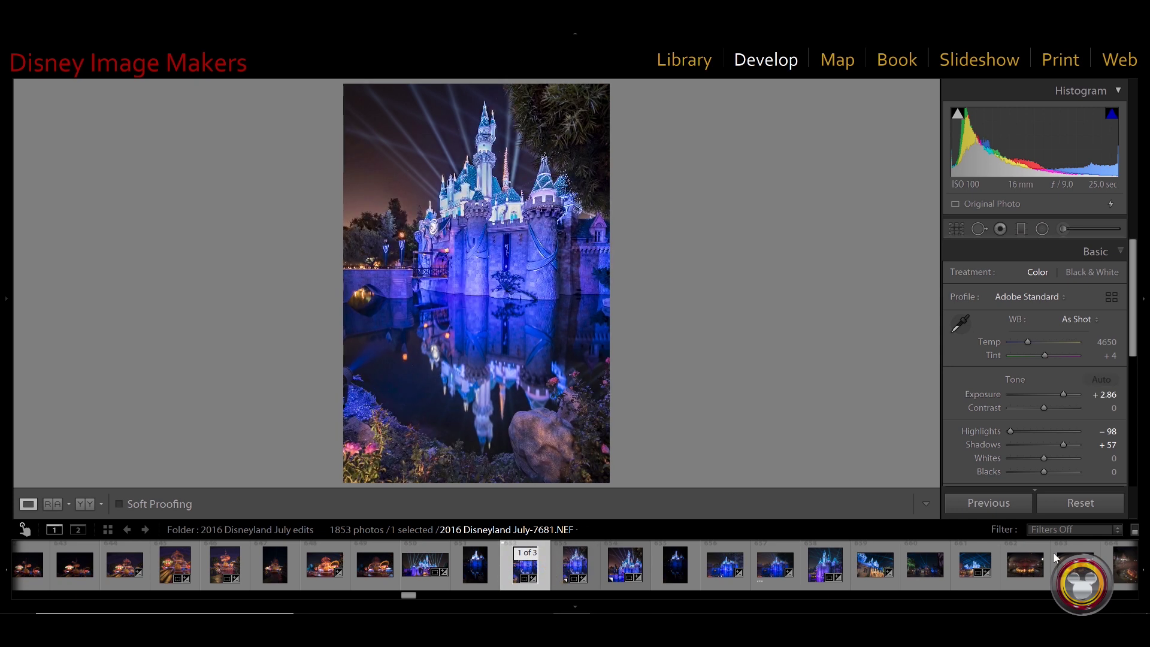
left_click(592, 573)
left_click(1063, 500)
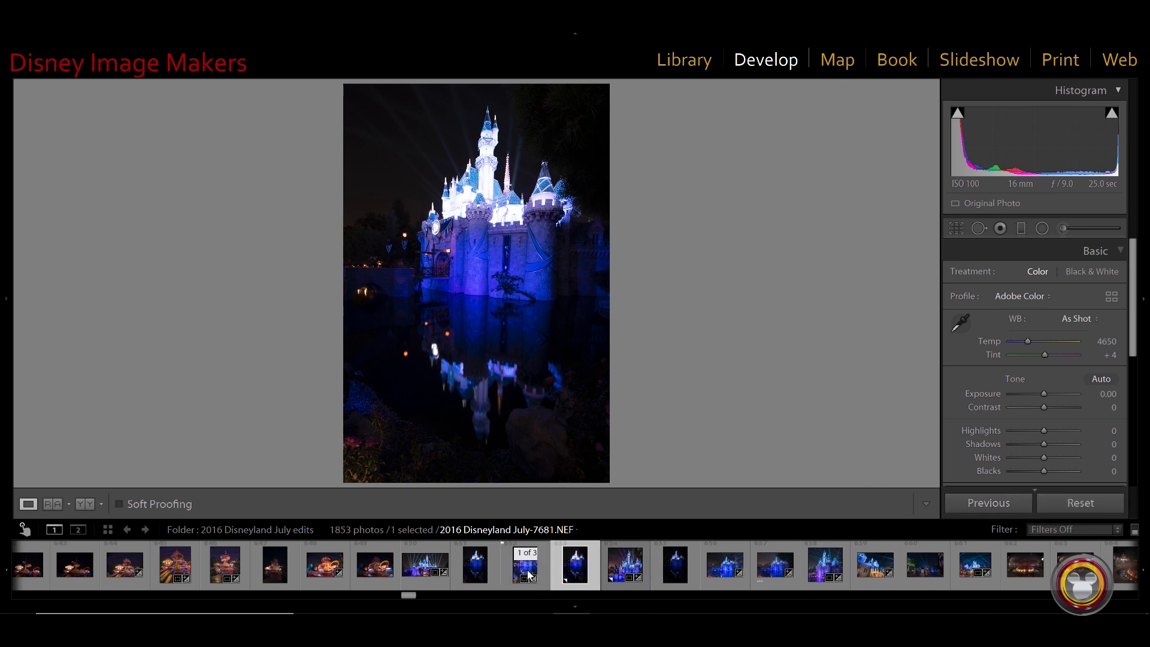
left_click(541, 586)
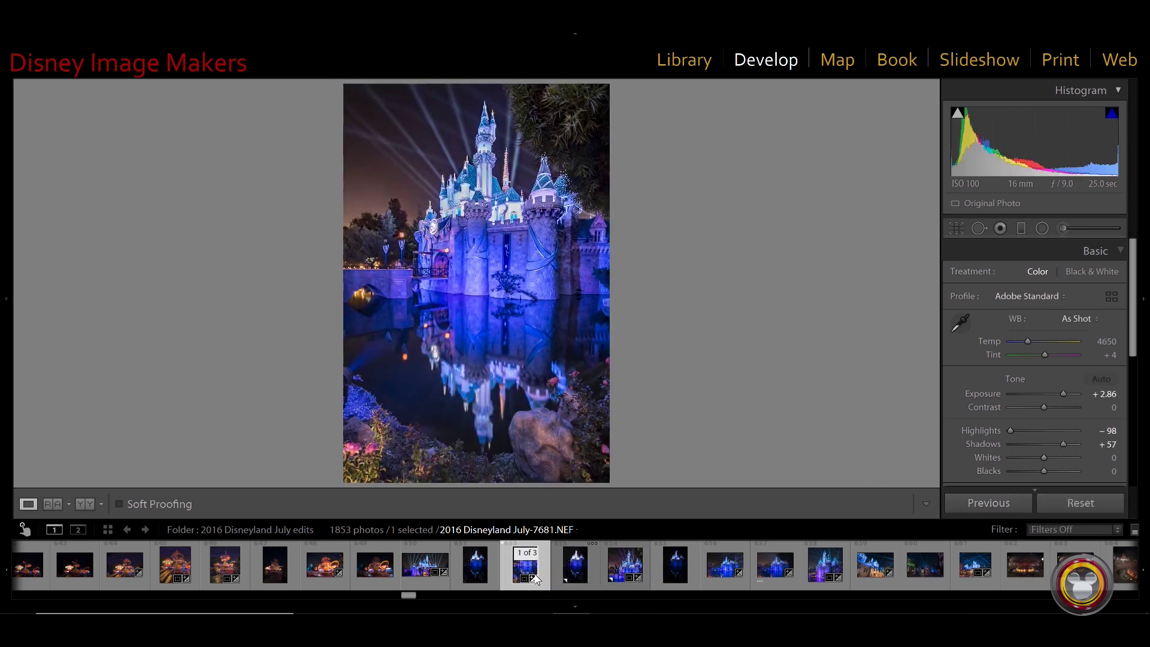